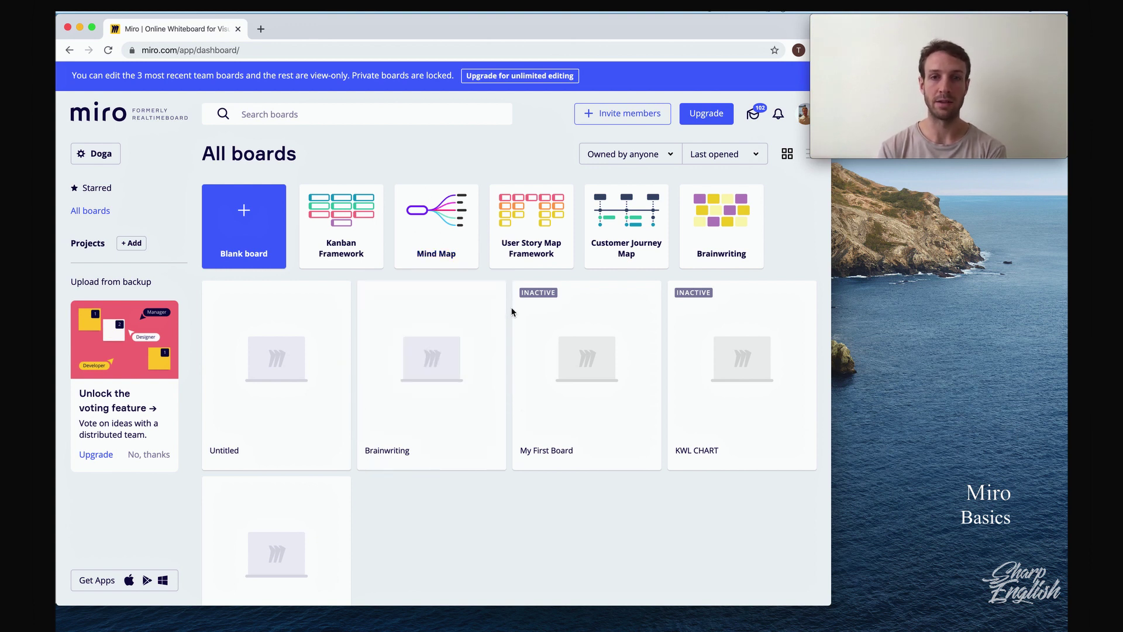
Step: Scroll through the All boards dashboard to find the Untitled board
{"action": "scroll", "coordinate": [512, 313], "scroll_direction": "down", "scroll_amount": 3}
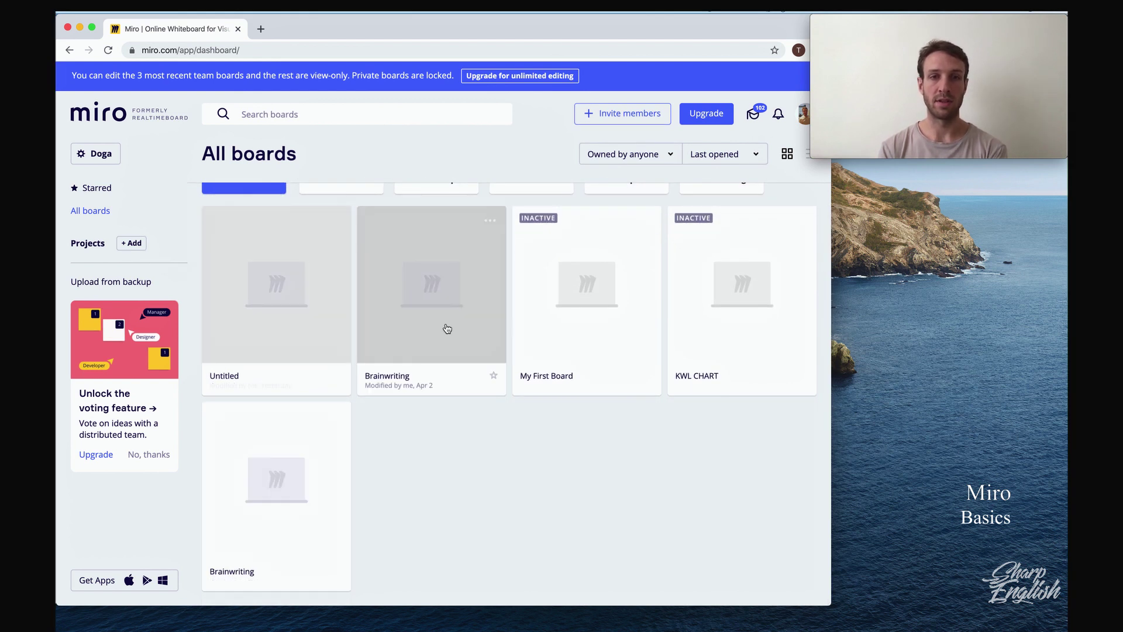
{"action": "scroll", "coordinate": [448, 329], "scroll_direction": "up", "scroll_amount": 2}
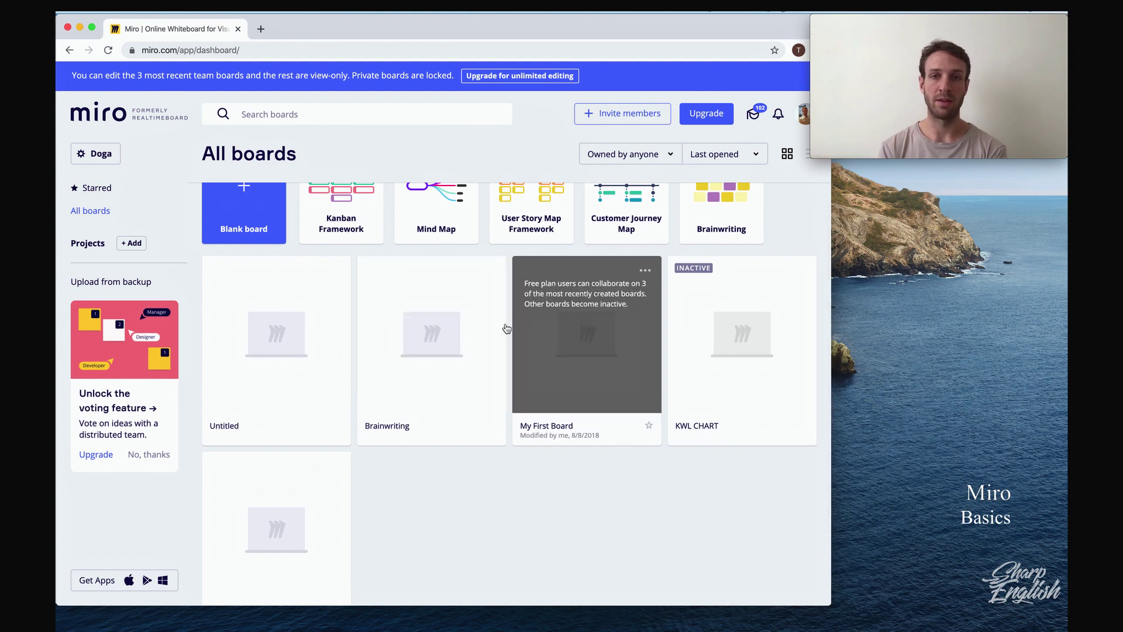
Step: Open the Untitled board, zoom out slightly, and place a sticky note and a square
{"action": "left_click", "coordinate": [272, 321]}
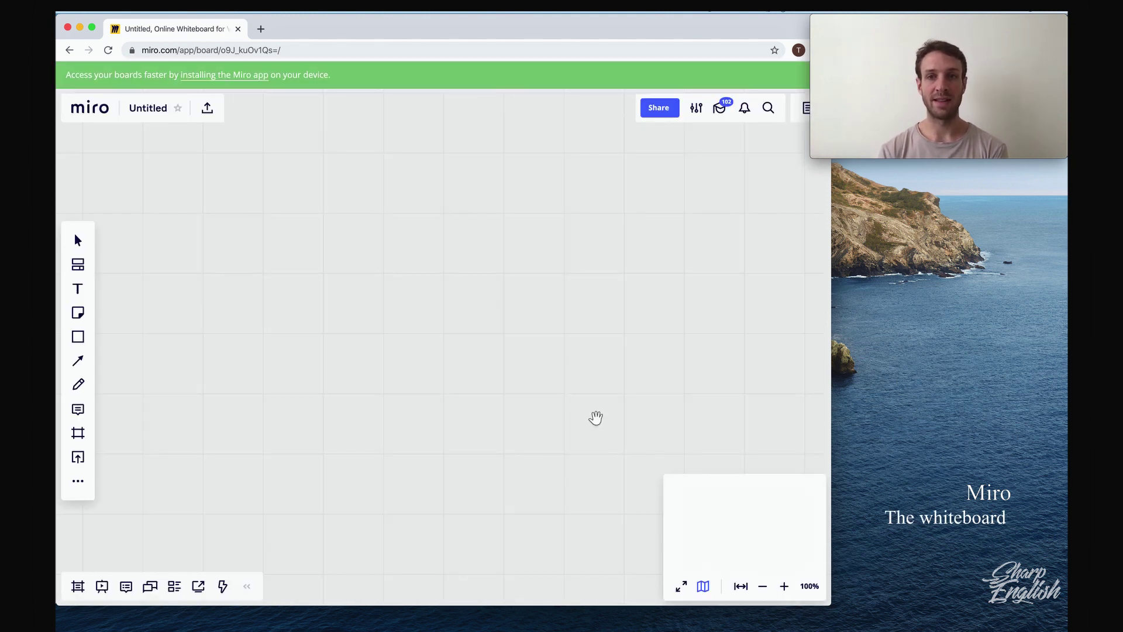
{"action": "left_click", "coordinate": [762, 585]}
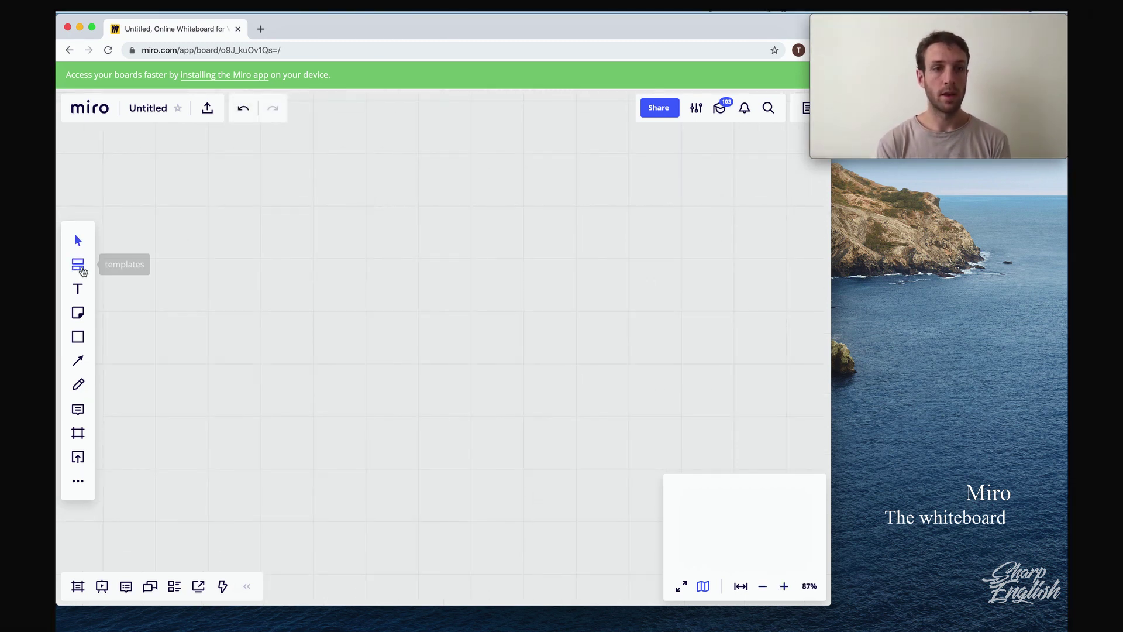
{"action": "left_click", "coordinate": [78, 312]}
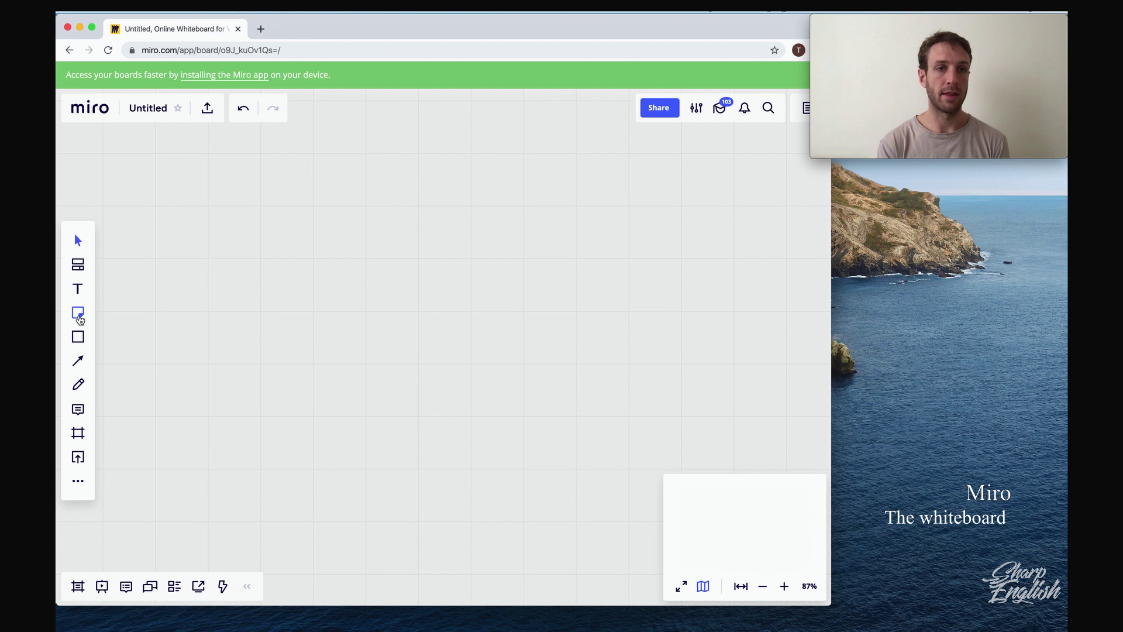
{"action": "left_click", "coordinate": [225, 262]}
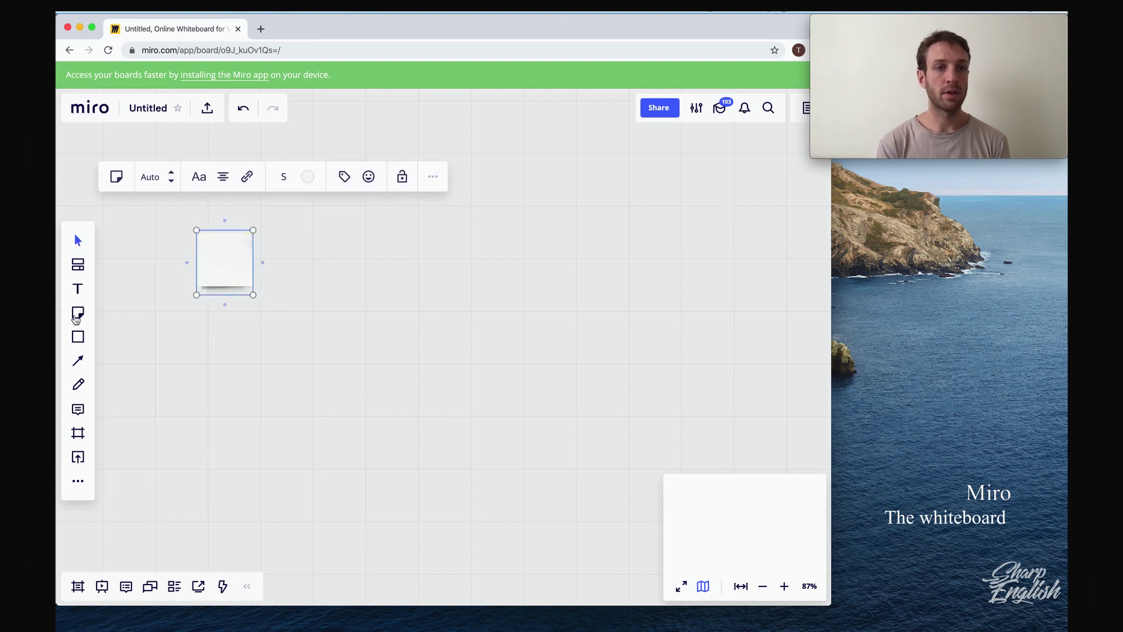
{"action": "left_click", "coordinate": [77, 337]}
{"action": "left_click", "coordinate": [117, 300]}
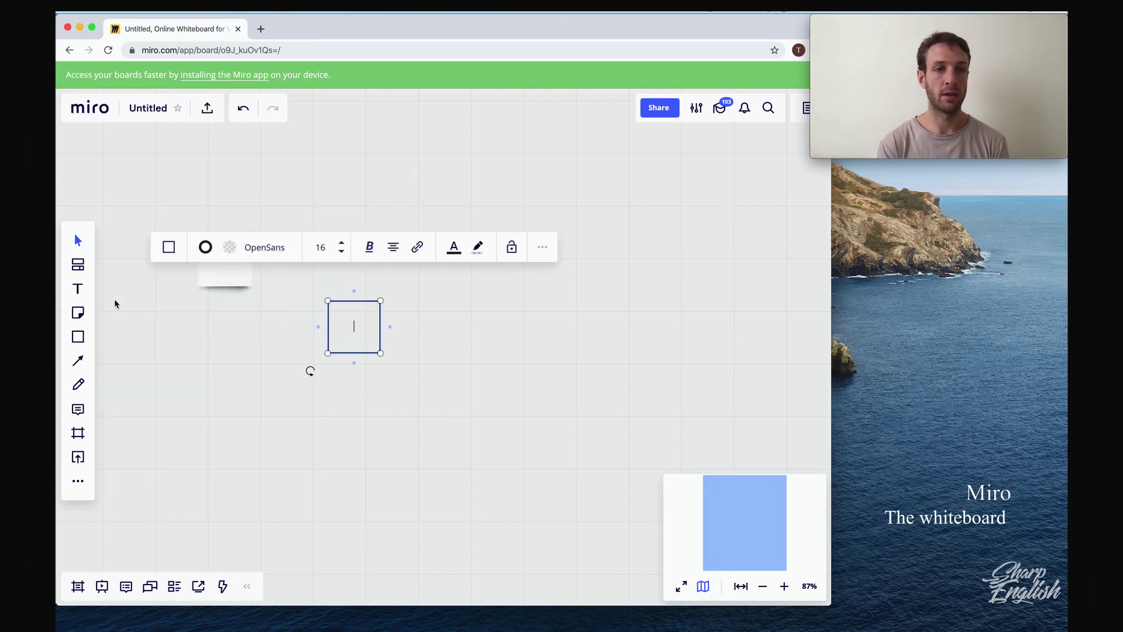
{"action": "left_click", "coordinate": [357, 398]}
Step: Duplicate the small sticky note further right on the board
{"action": "scroll", "coordinate": [365, 442], "scroll_direction": "down", "scroll_amount": 10}
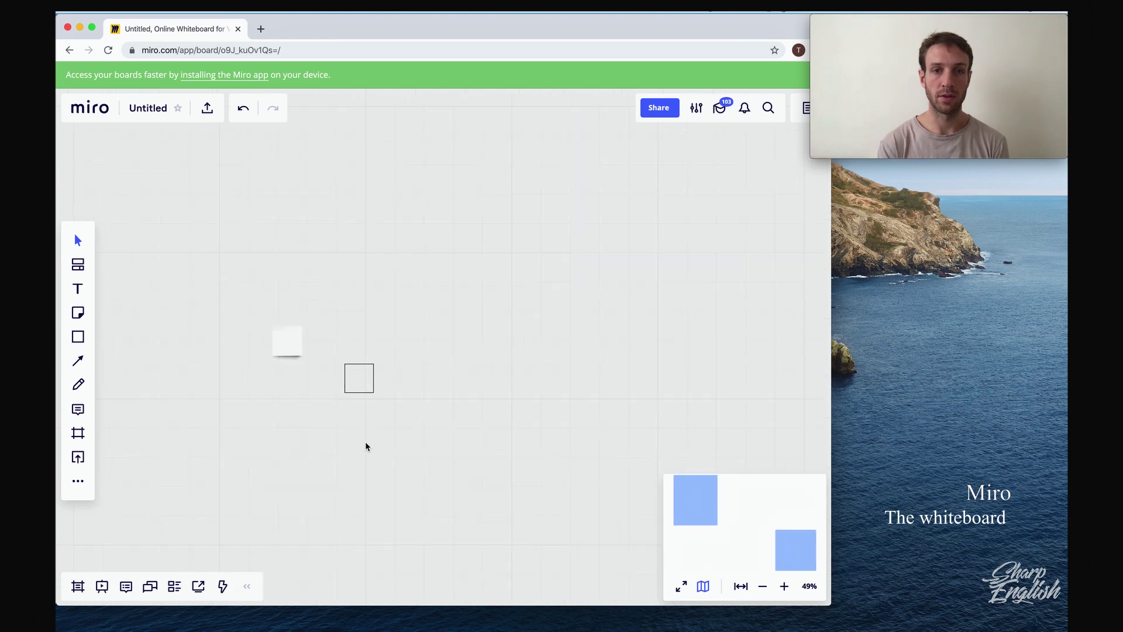
{"action": "left_click", "coordinate": [317, 384]}
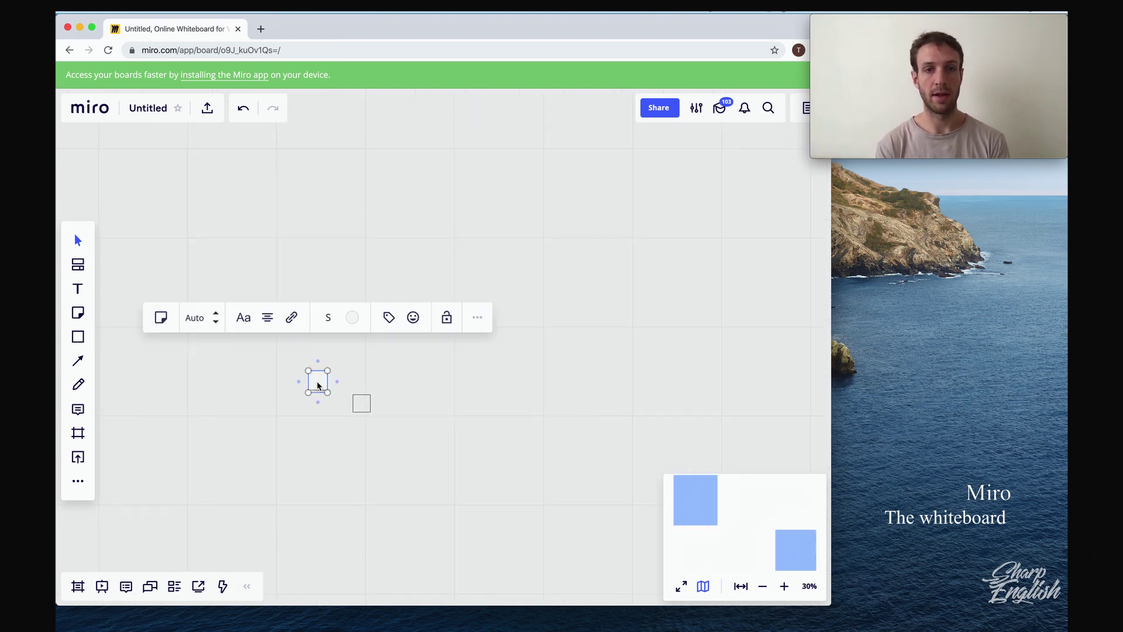
{"action": "left_click_drag", "start_coordinate": [316, 383], "coordinate": [533, 382]}
{"action": "left_click", "coordinate": [373, 384]}
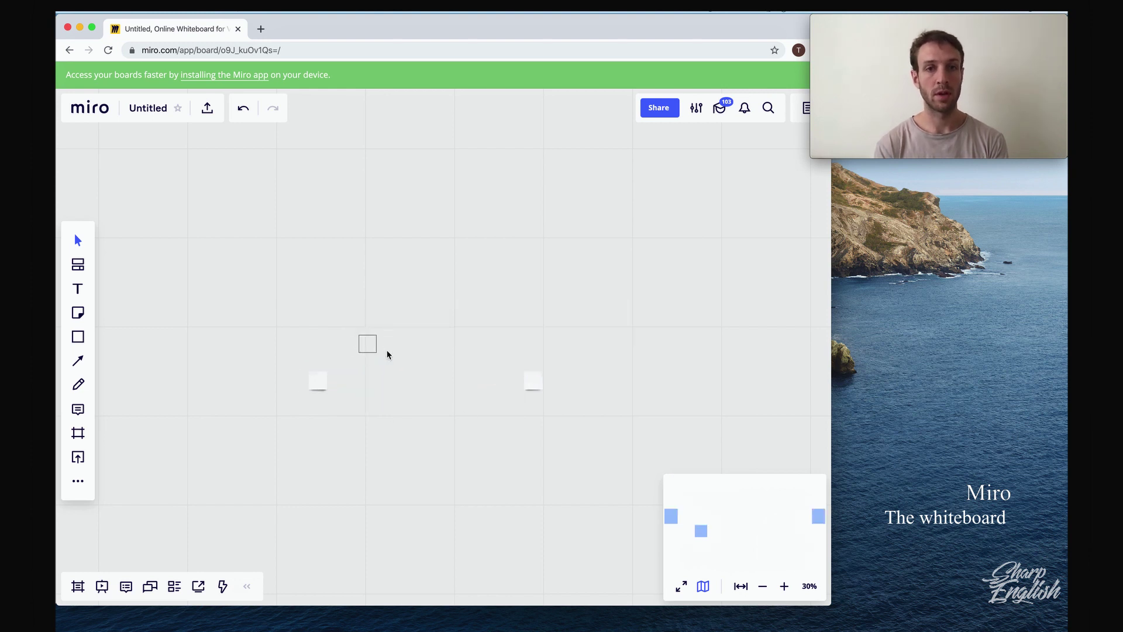
{"action": "scroll", "coordinate": [398, 395], "scroll_direction": "down", "scroll_amount": 1}
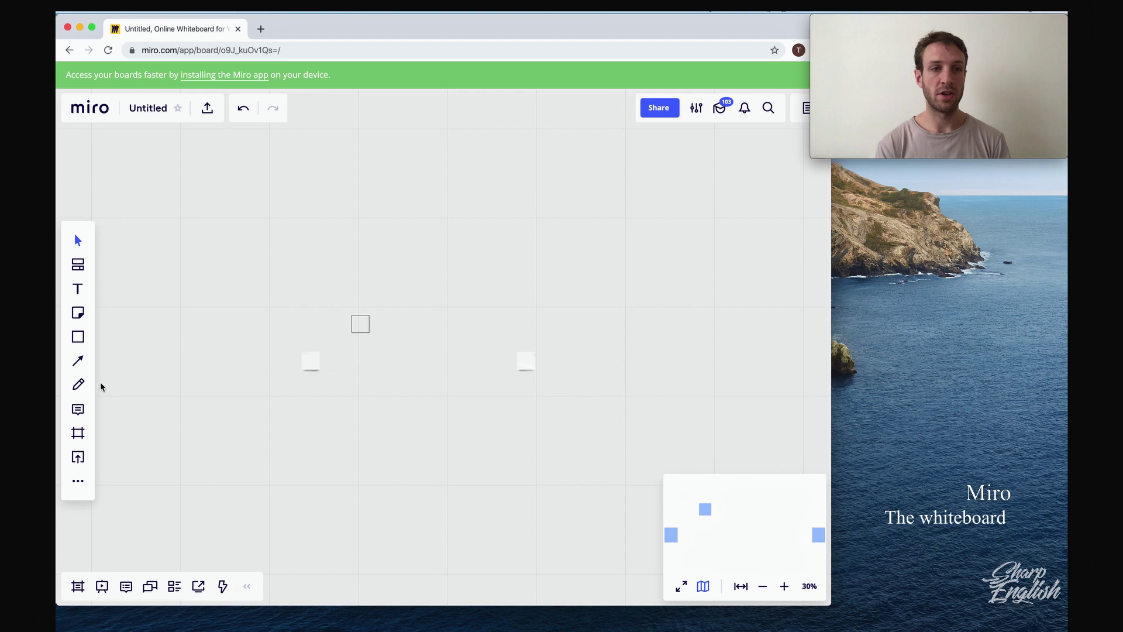
Step: Add a text label reading 'Text' to the board
{"action": "left_click", "coordinate": [77, 290]}
{"action": "left_click", "coordinate": [193, 265]}
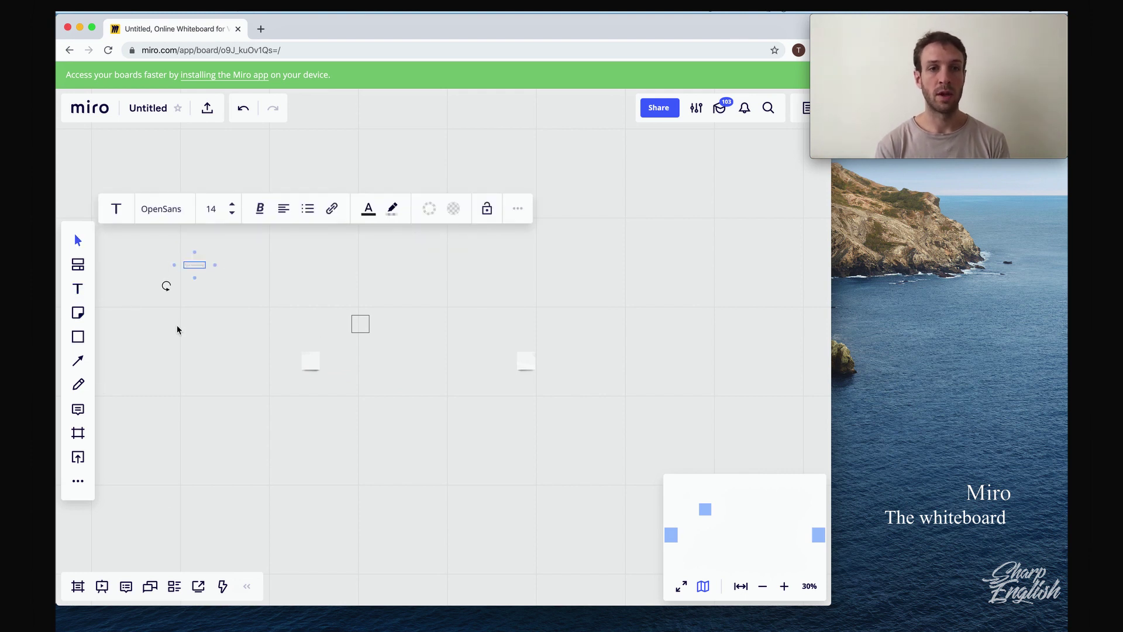
{"action": "scroll", "coordinate": [177, 325], "scroll_direction": "up", "scroll_amount": 5}
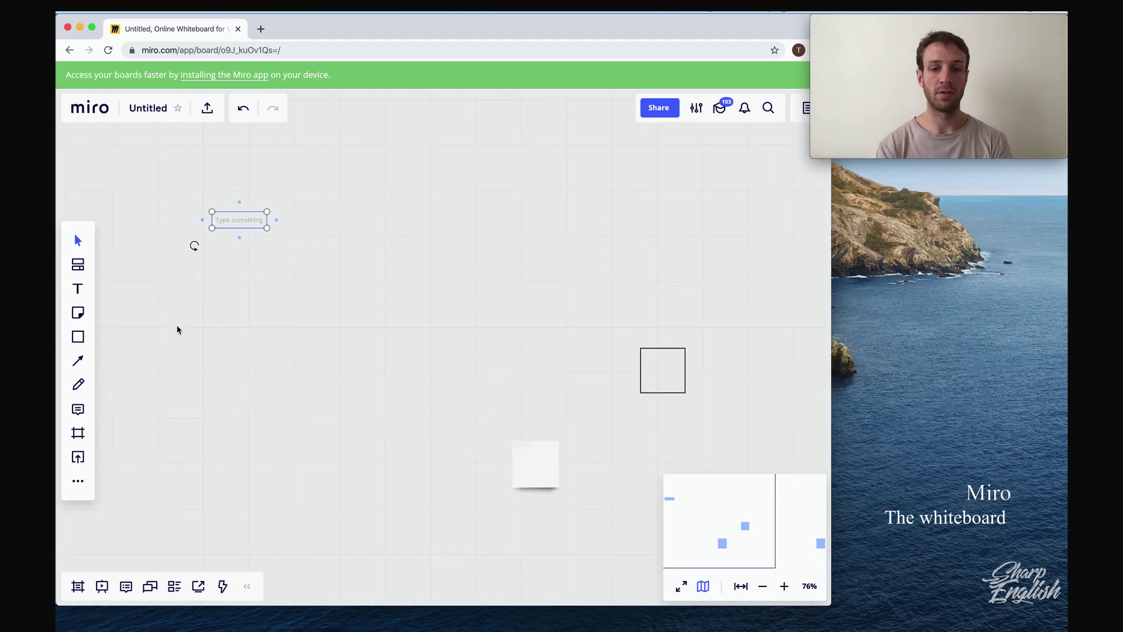
{"action": "type", "text": "Text"}
{"action": "left_click", "coordinate": [392, 159]}
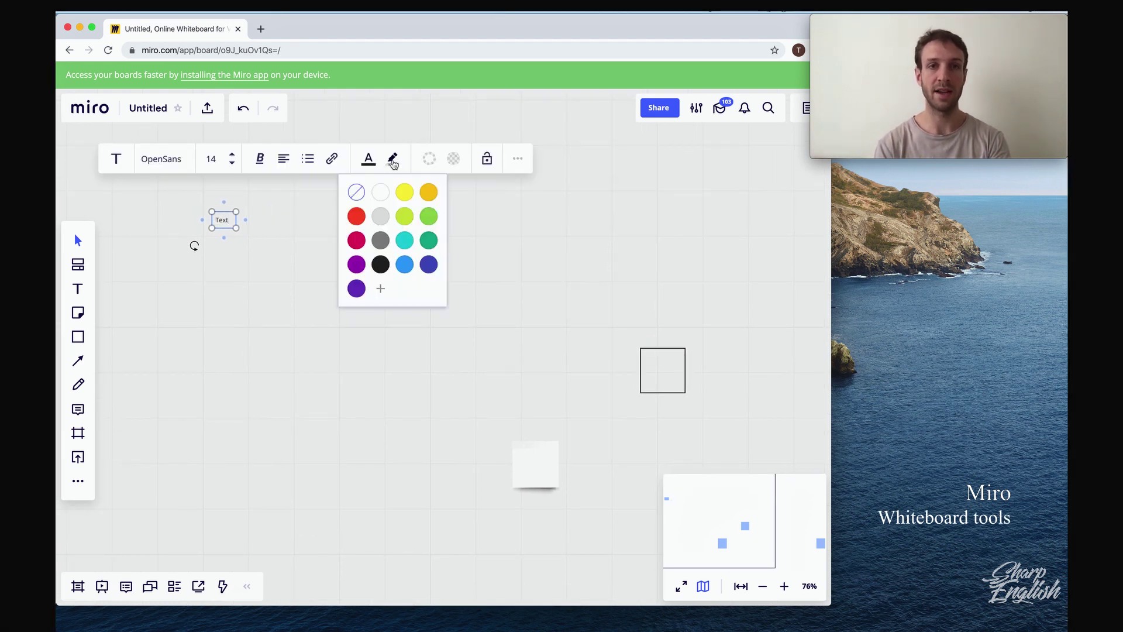
{"action": "left_click", "coordinate": [326, 344]}
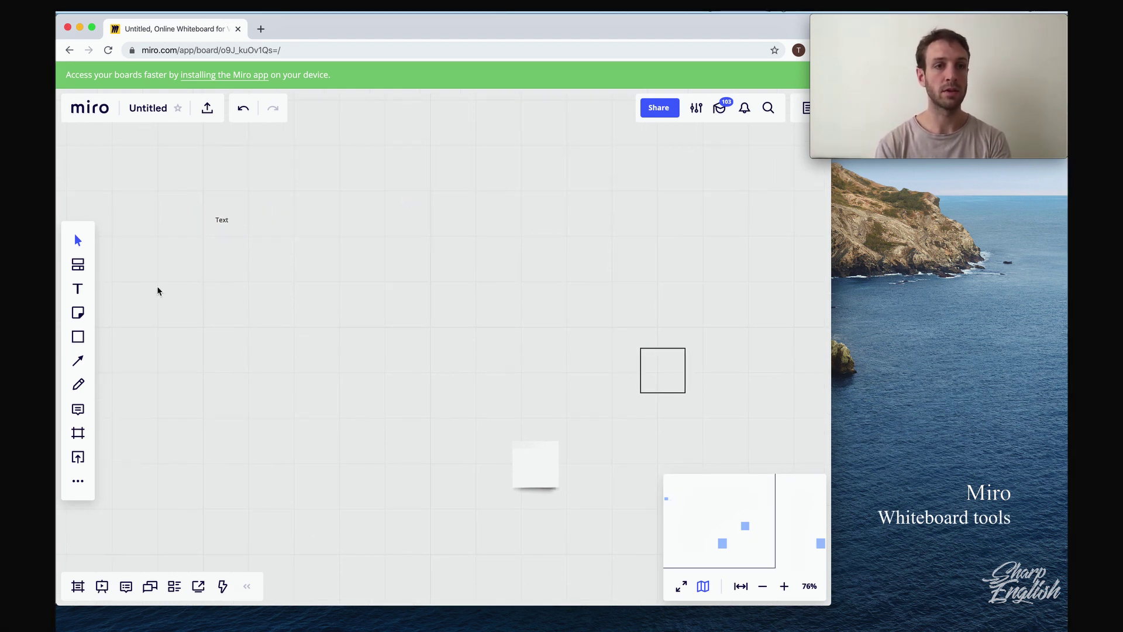
Step: Place a green sticky note on the board
{"action": "left_click", "coordinate": [78, 312]}
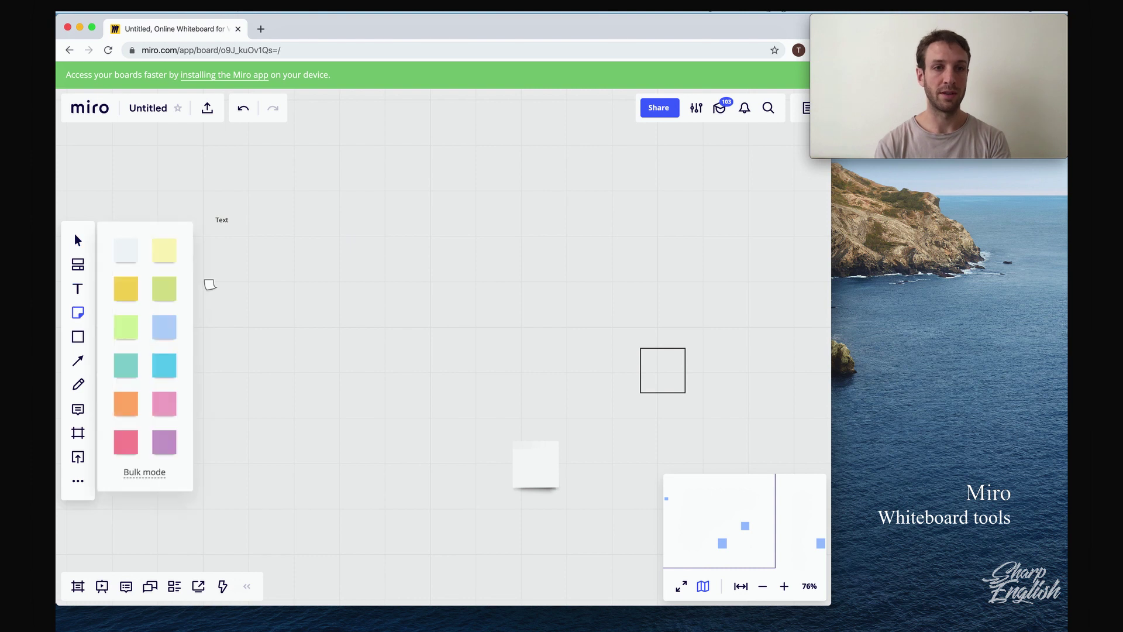
{"action": "left_click", "coordinate": [163, 292]}
{"action": "left_click", "coordinate": [350, 299]}
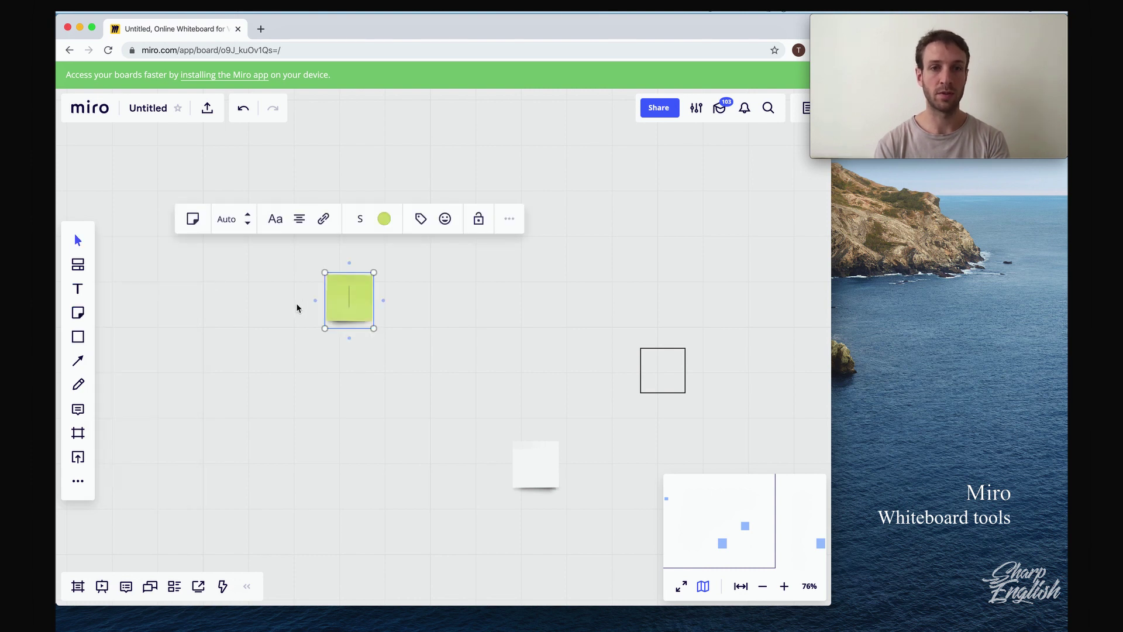
{"action": "left_click", "coordinate": [254, 338]}
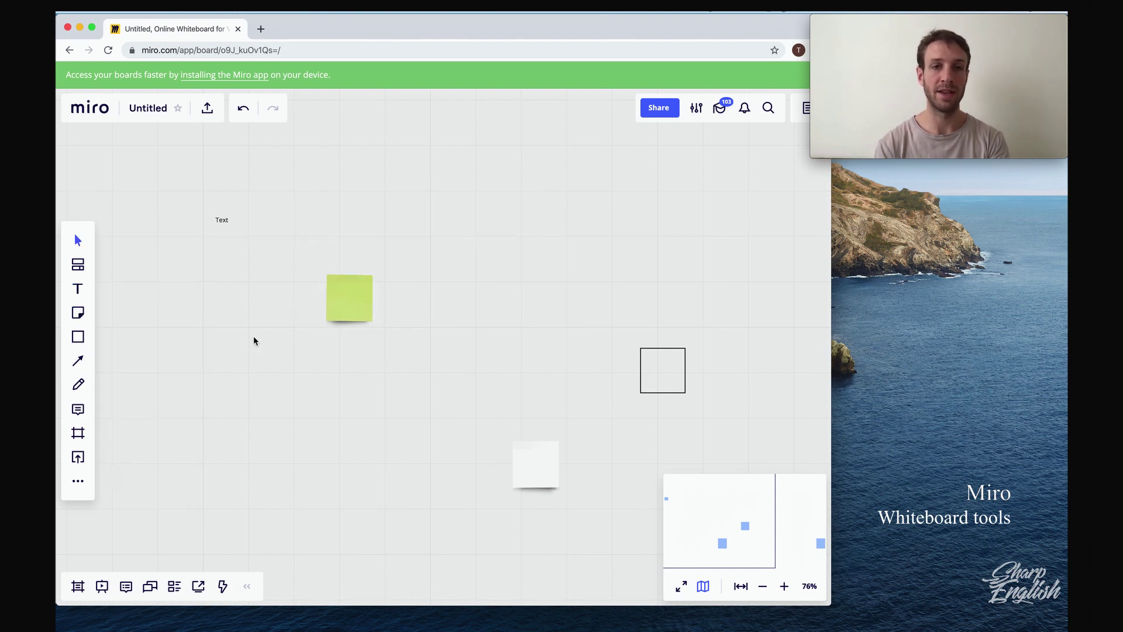
Step: Draw a star below-left of the green note and an arrow from the Text label toward it
{"action": "left_click", "coordinate": [78, 338]}
{"action": "left_click", "coordinate": [144, 348]}
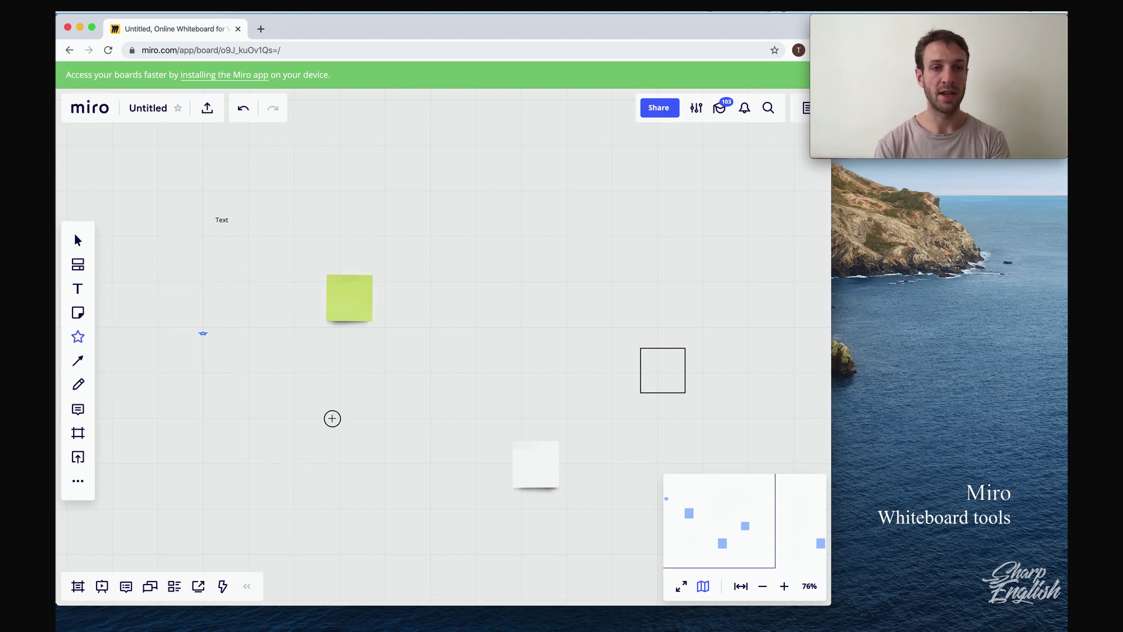
{"action": "left_click_drag", "start_coordinate": [332, 418], "coordinate": [341, 431]}
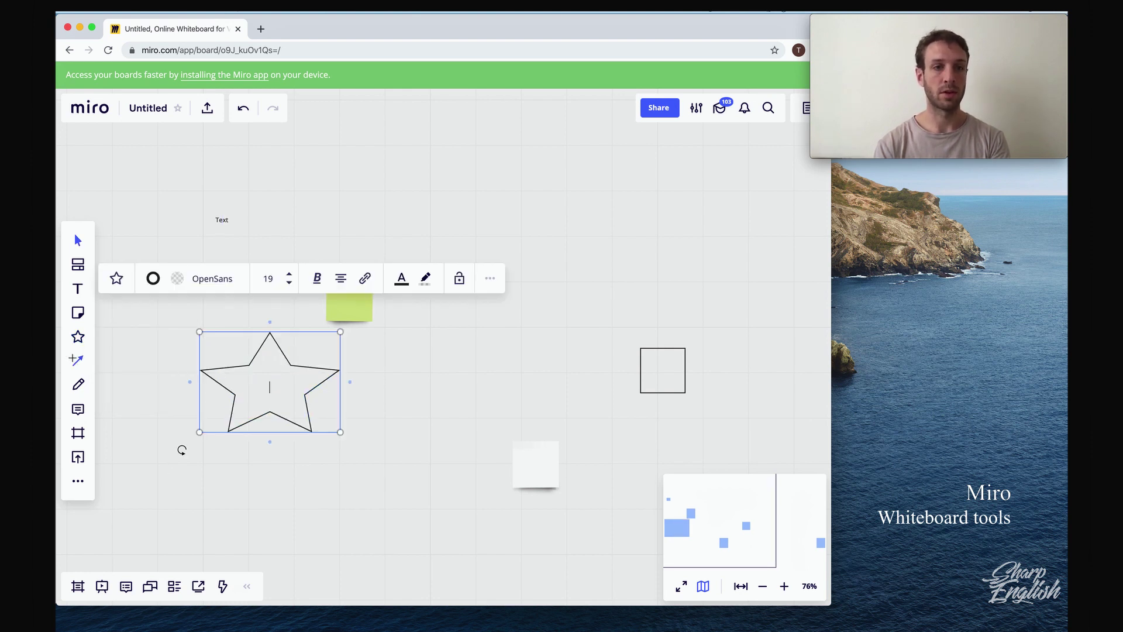
{"action": "left_click", "coordinate": [78, 360]}
{"action": "left_click_drag", "start_coordinate": [279, 249], "coordinate": [194, 320]}
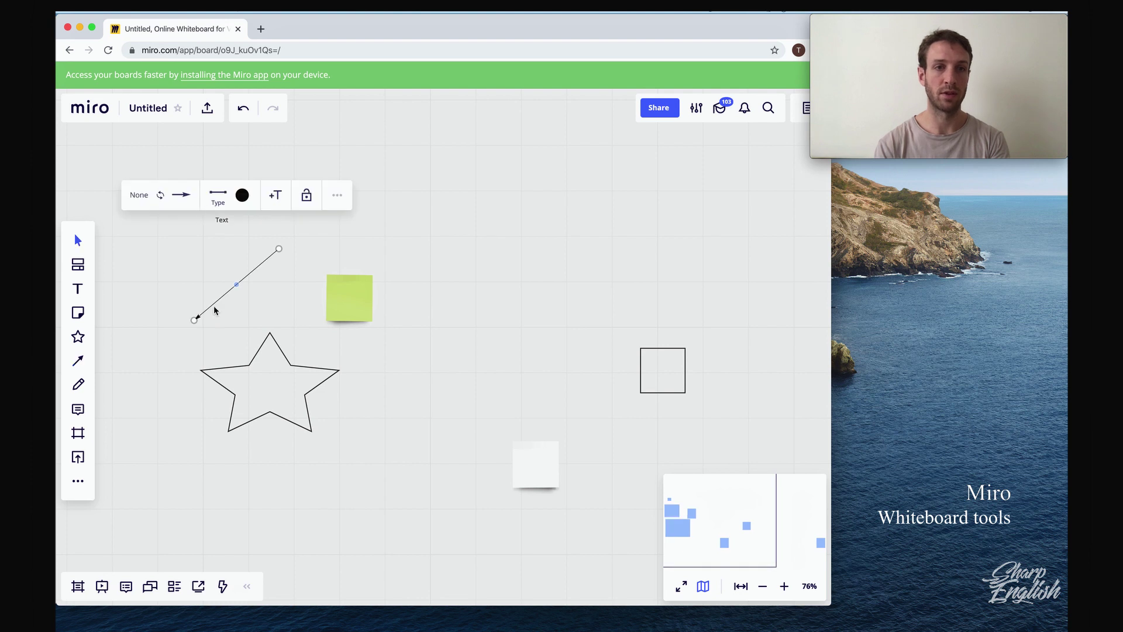
{"action": "left_click", "coordinate": [219, 251]}
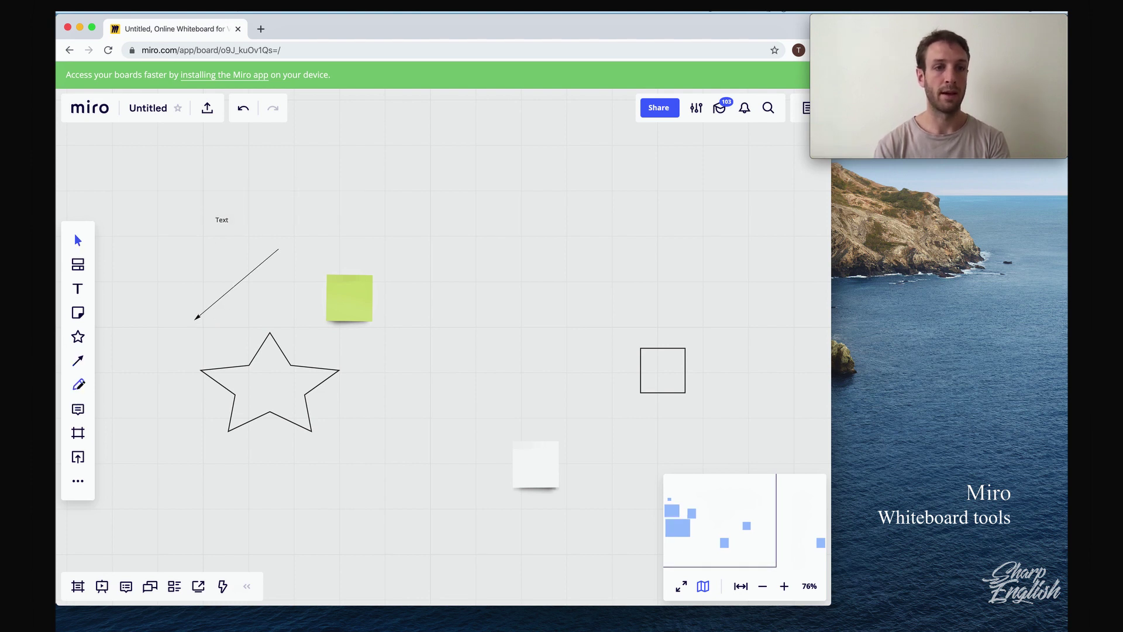
Step: Draw a freehand loop above the green note and post a comment reading 'Comments'
{"action": "left_click", "coordinate": [78, 385]}
{"action": "mouse_move", "coordinate": [418, 195]}
{"action": "left_mouse_down"}
{"action": "mouse_move", "coordinate": [336, 209]}
{"action": "mouse_move", "coordinate": [404, 252]}
{"action": "left_mouse_up"}
{"action": "left_click", "coordinate": [78, 409]}
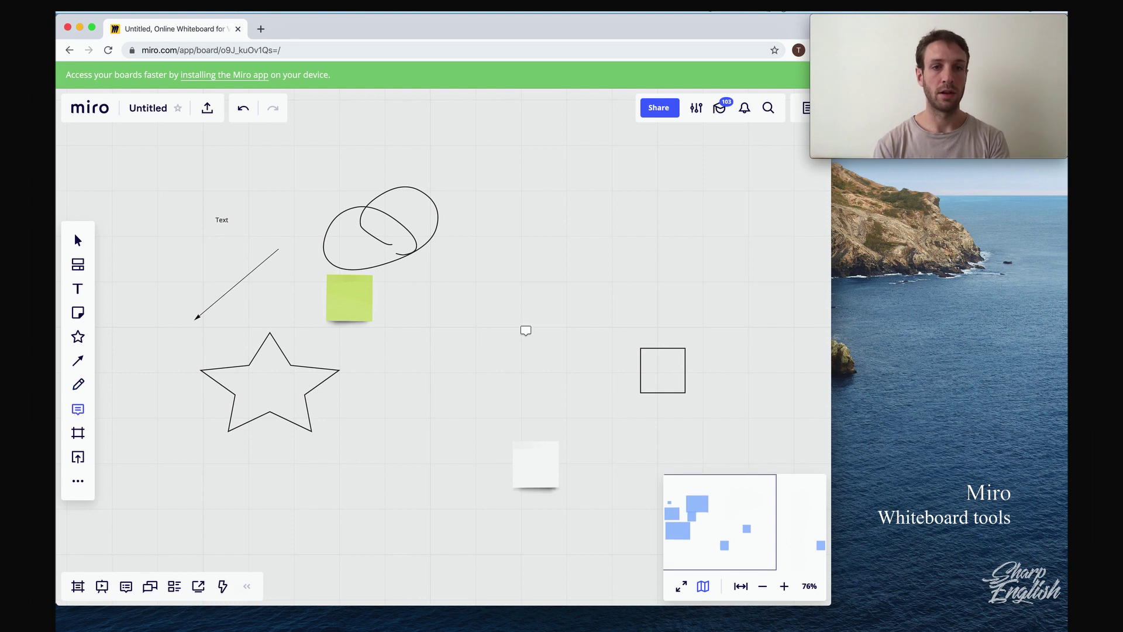
{"action": "left_click", "coordinate": [557, 333]}
{"action": "type", "text": "Co"}
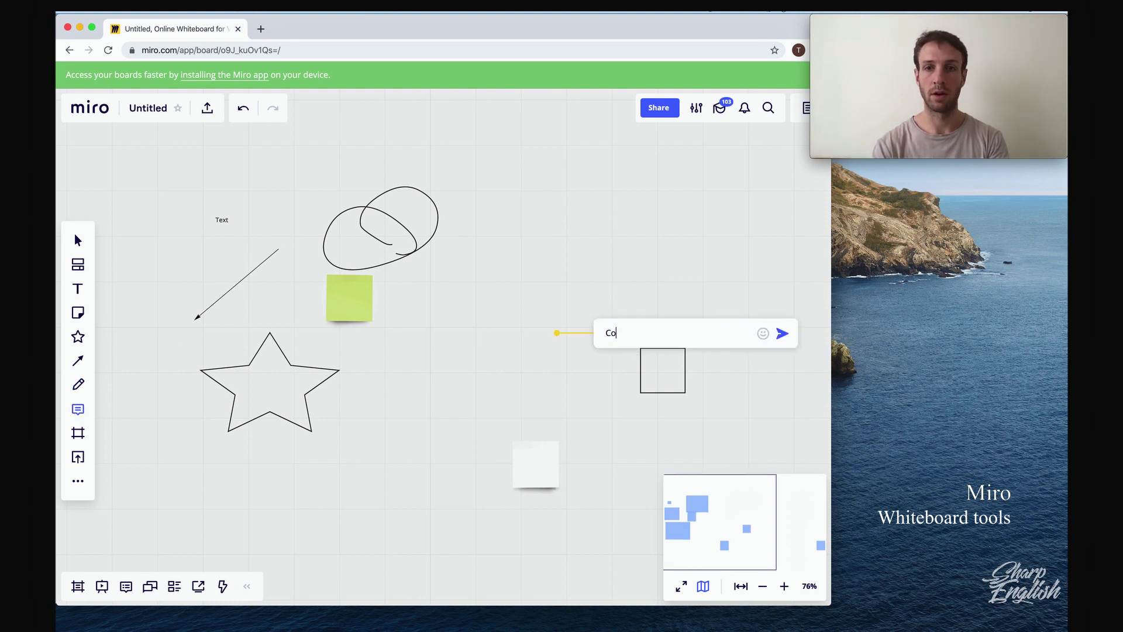
{"action": "type", "text": "mments"}
{"action": "key", "text": "Return"}
{"action": "left_click", "coordinate": [538, 301]}
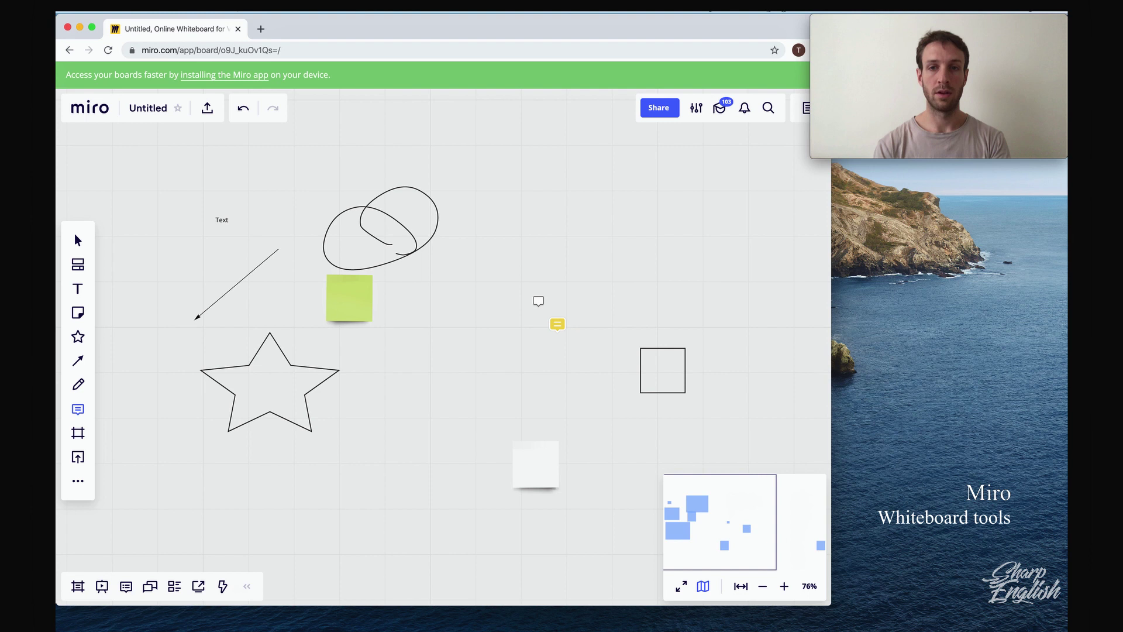
Step: Create a custom-size frame stretched to enclose the text, arrow, star, notes and square
{"action": "left_click", "coordinate": [81, 436]}
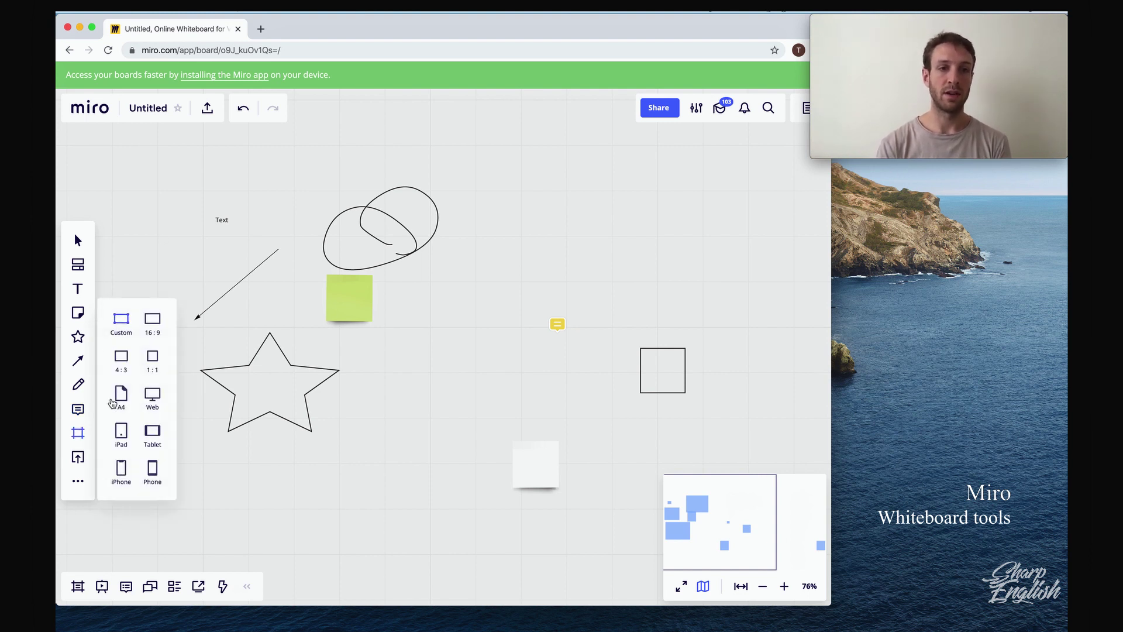
{"action": "left_click", "coordinate": [124, 323]}
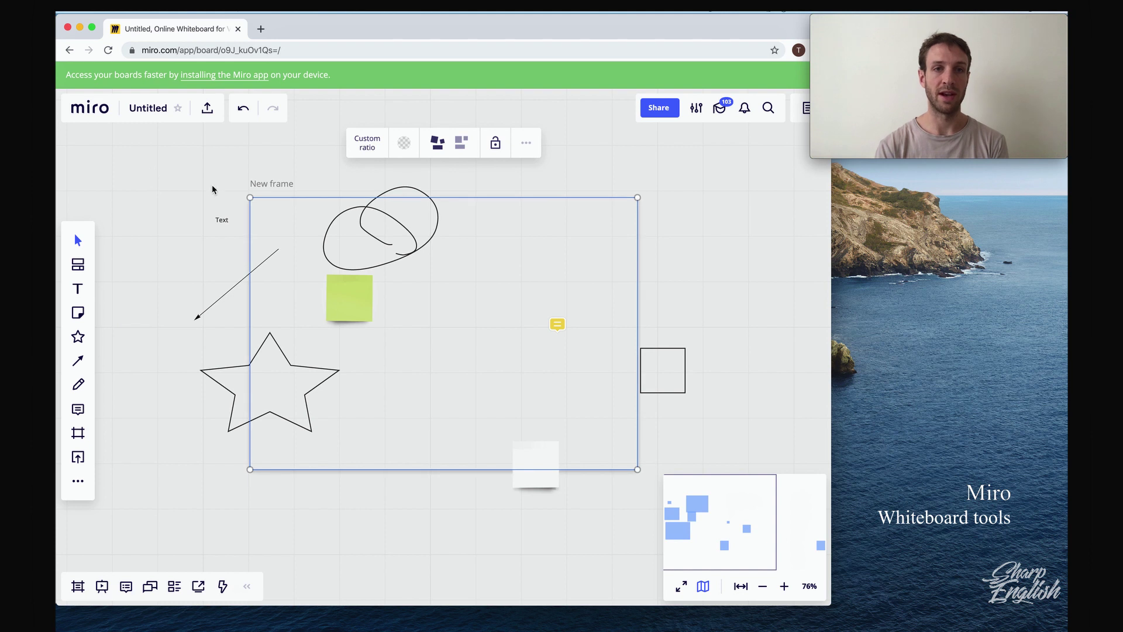
{"action": "left_click_drag", "start_coordinate": [250, 198], "coordinate": [157, 164]}
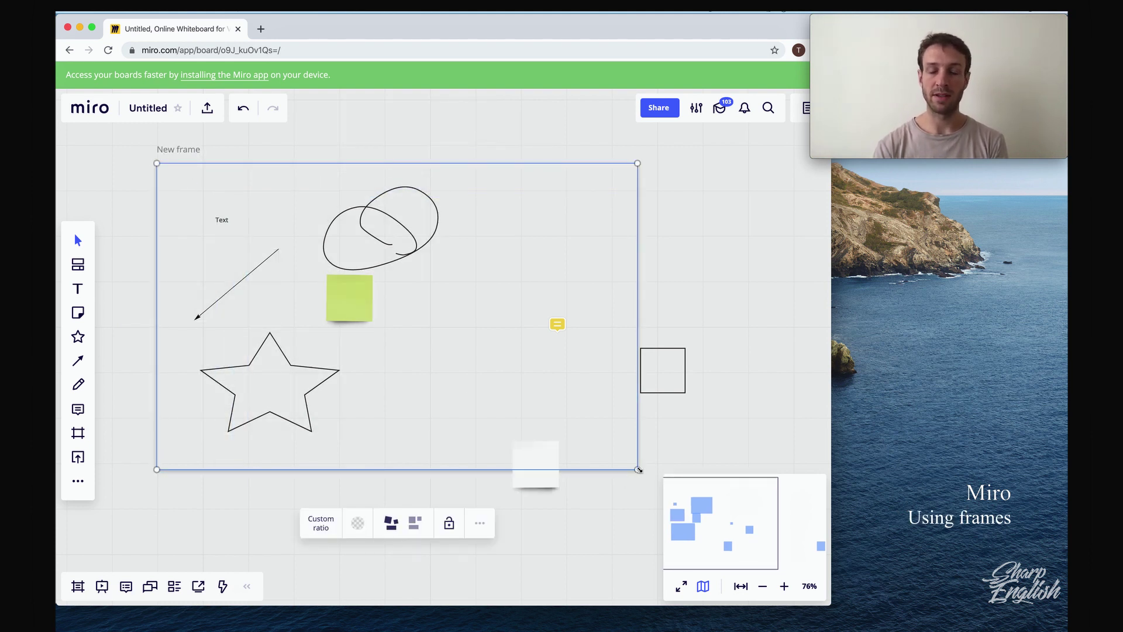
{"action": "left_click_drag", "start_coordinate": [639, 469], "coordinate": [730, 524]}
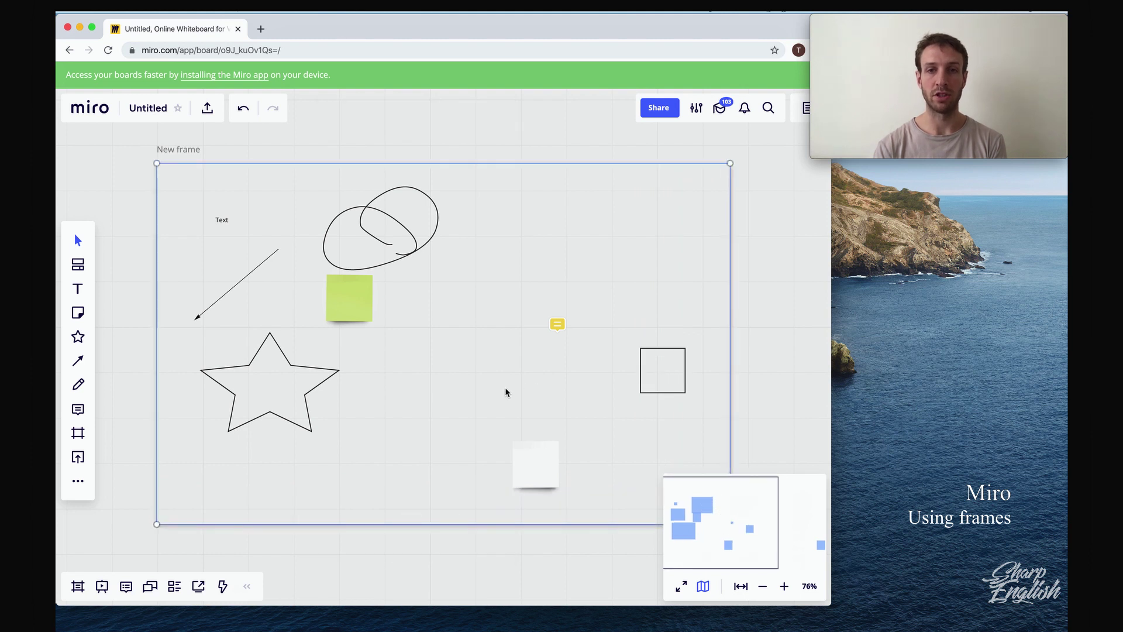
{"action": "left_click", "coordinate": [506, 392]}
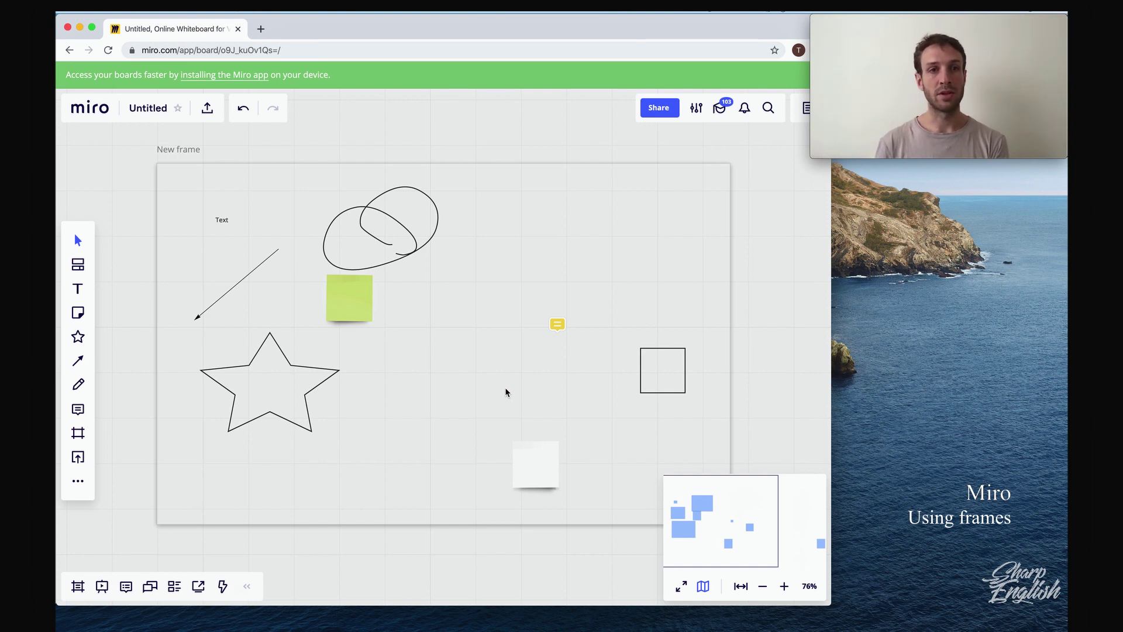
Step: Rename the frame to 'Lesson 3 (April 3 2020)'
{"action": "left_click", "coordinate": [182, 151]}
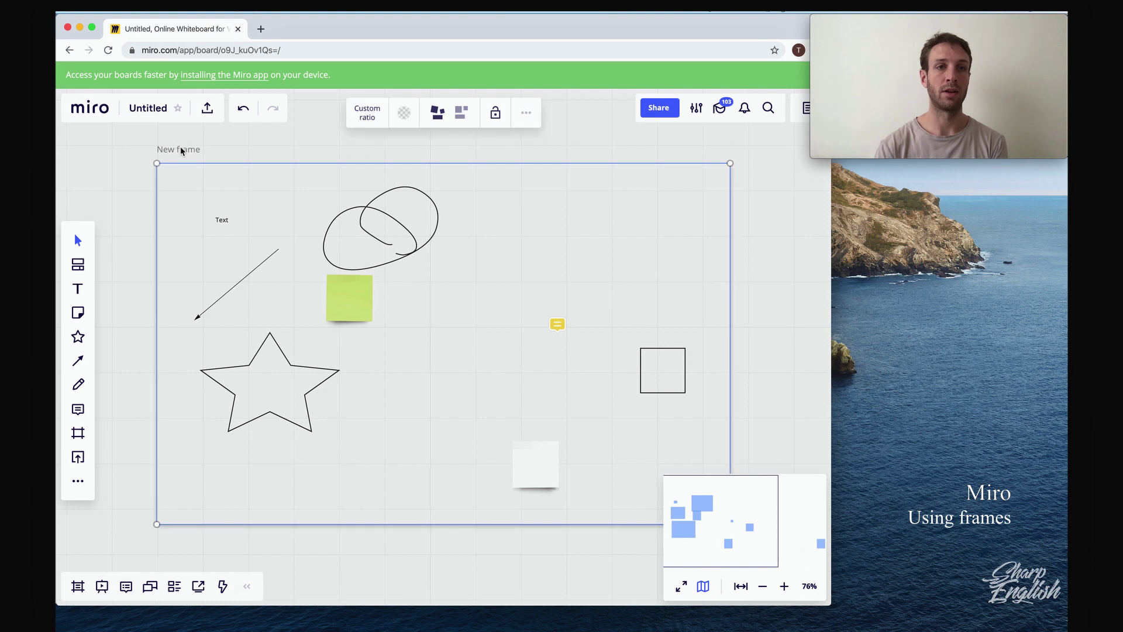
{"action": "double_click", "coordinate": [194, 149]}
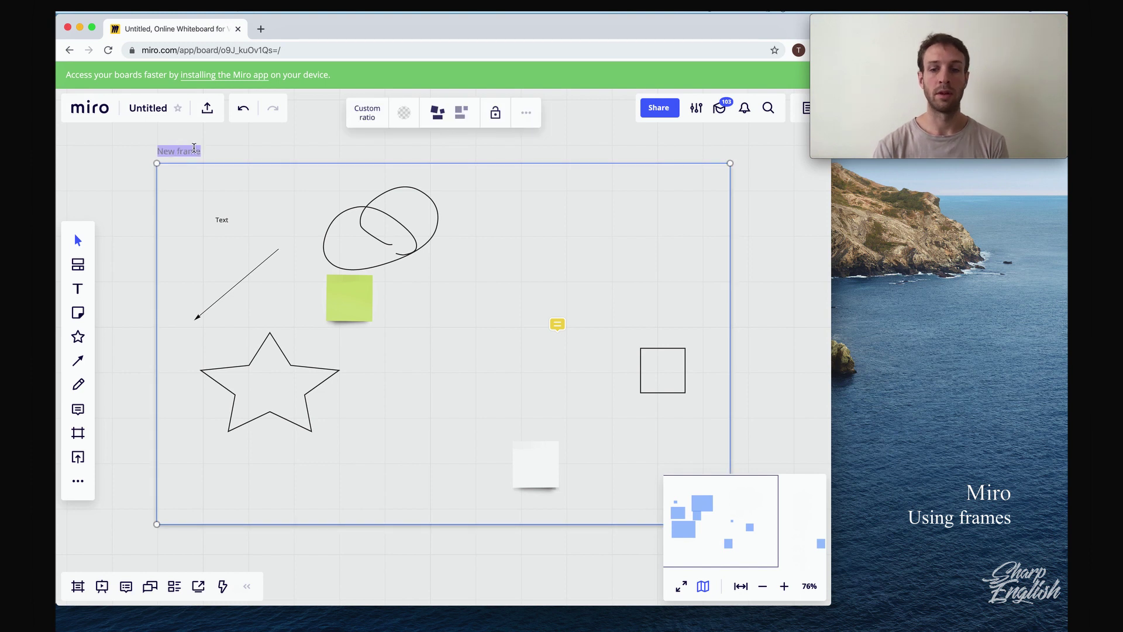
{"action": "type", "text": "Lesson 3 ("}
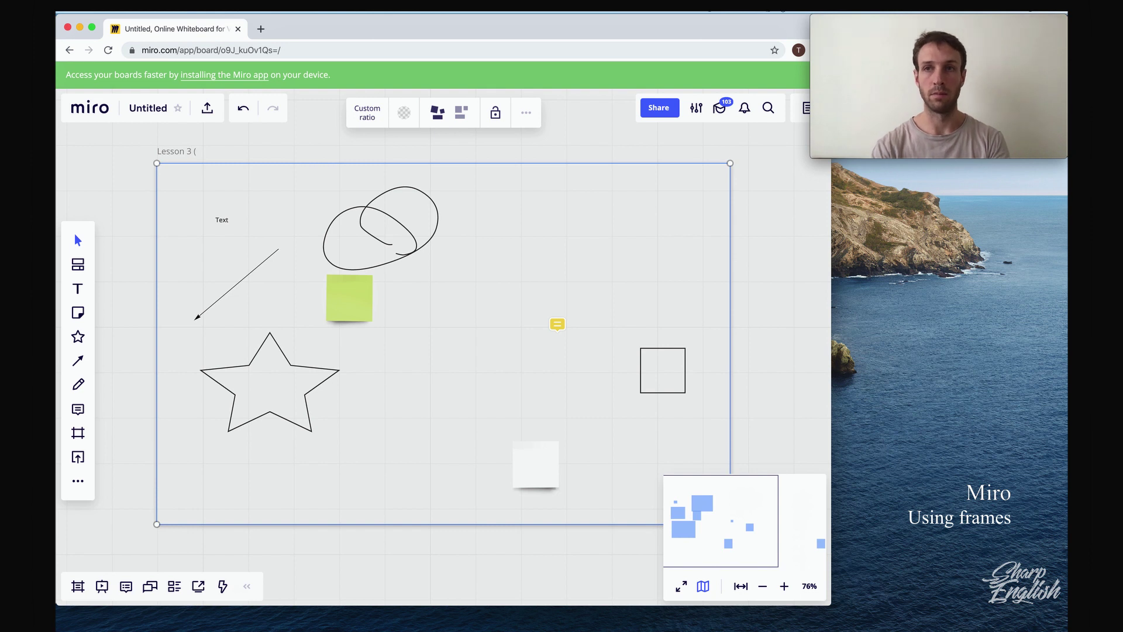
{"action": "type", "text": "April 3"}
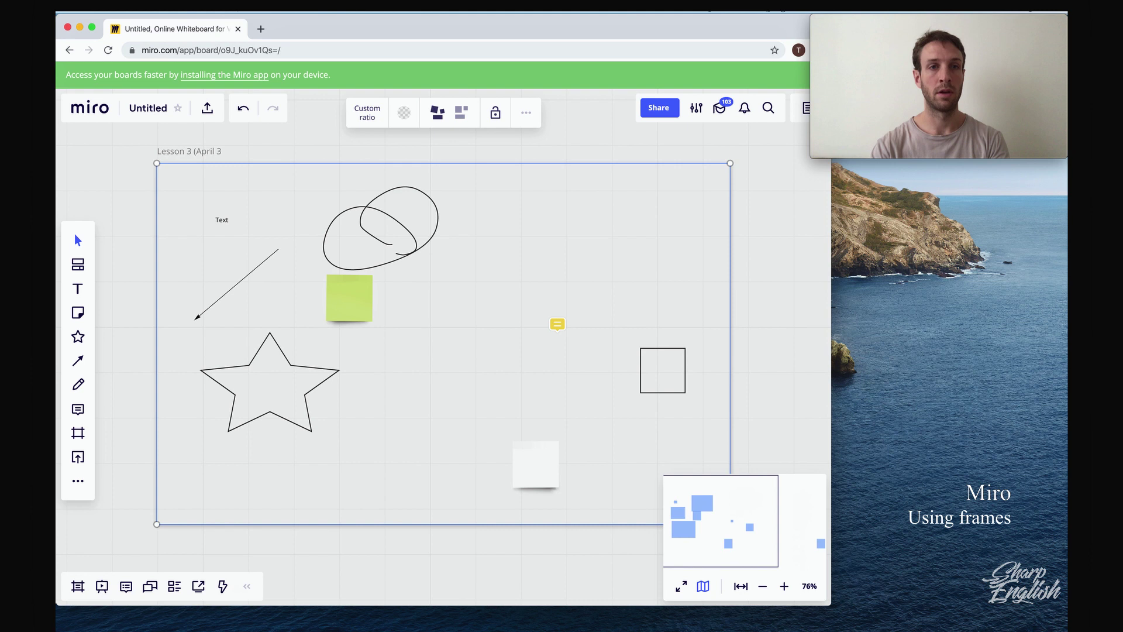
{"action": "type", "text": " 2020"}
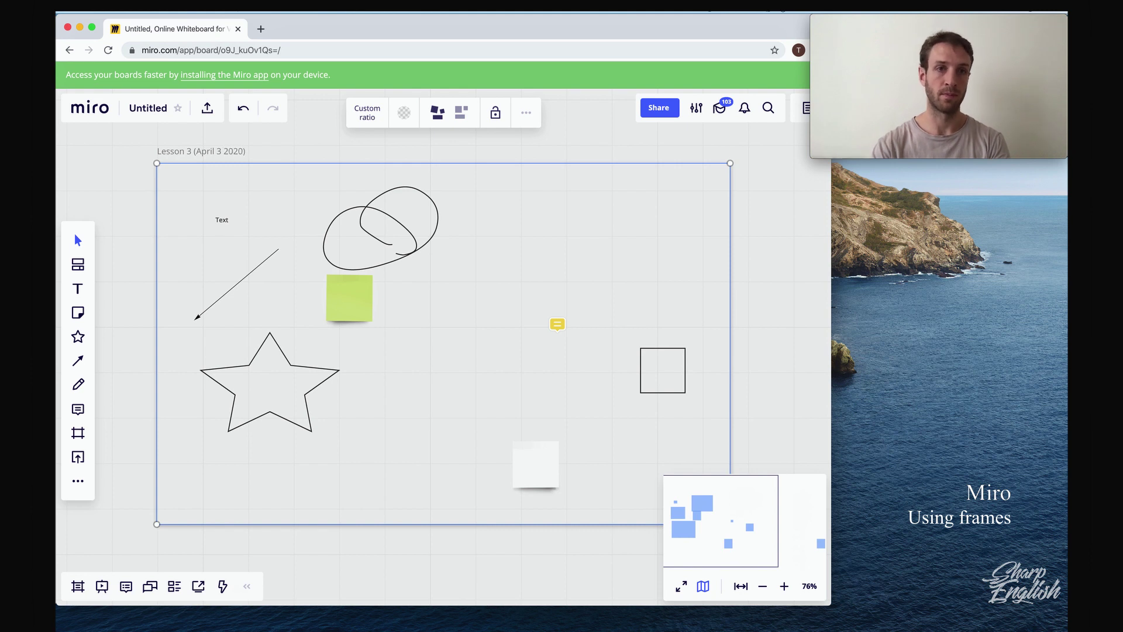
{"action": "left_click", "coordinate": [343, 156]}
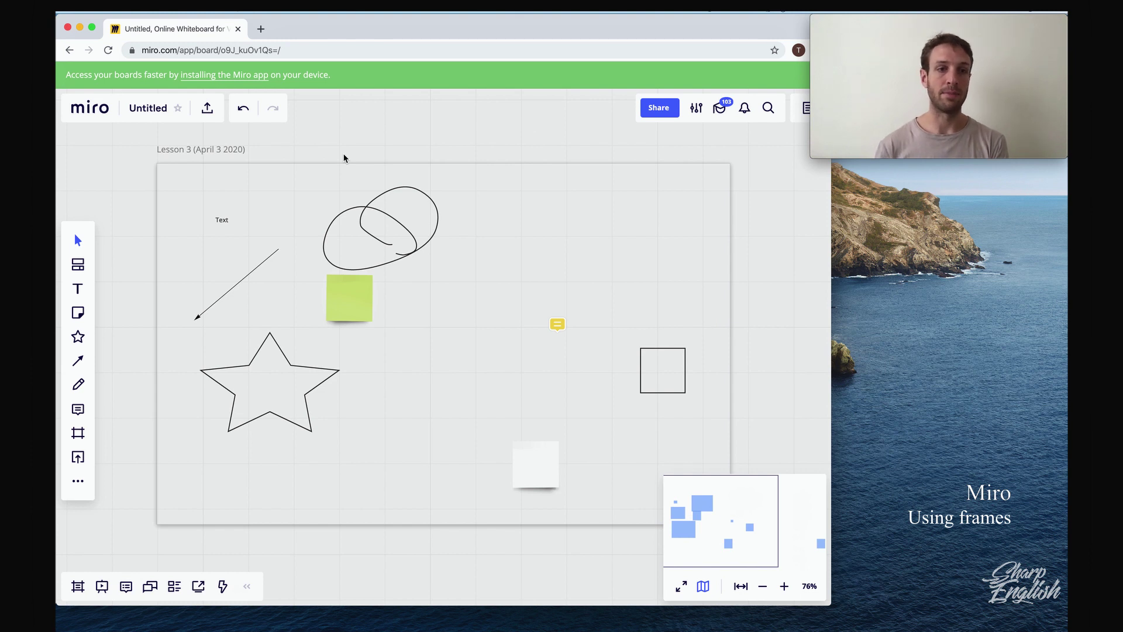
Step: Upload Observing.jpg from the computer onto the board
{"action": "left_click", "coordinate": [79, 462]}
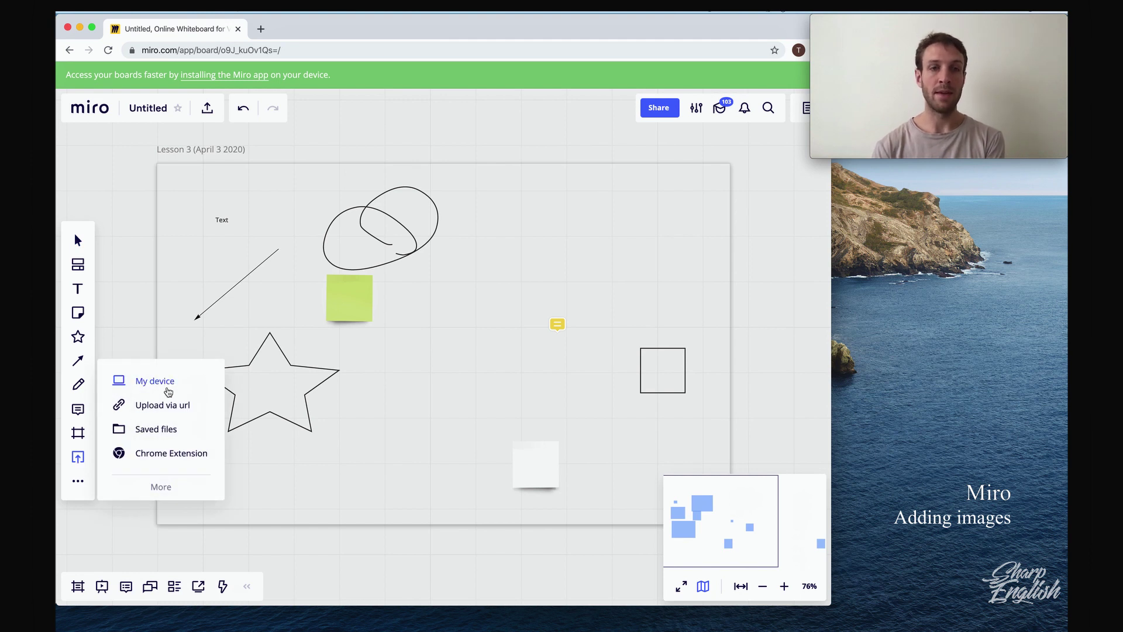
{"action": "left_click", "coordinate": [155, 382]}
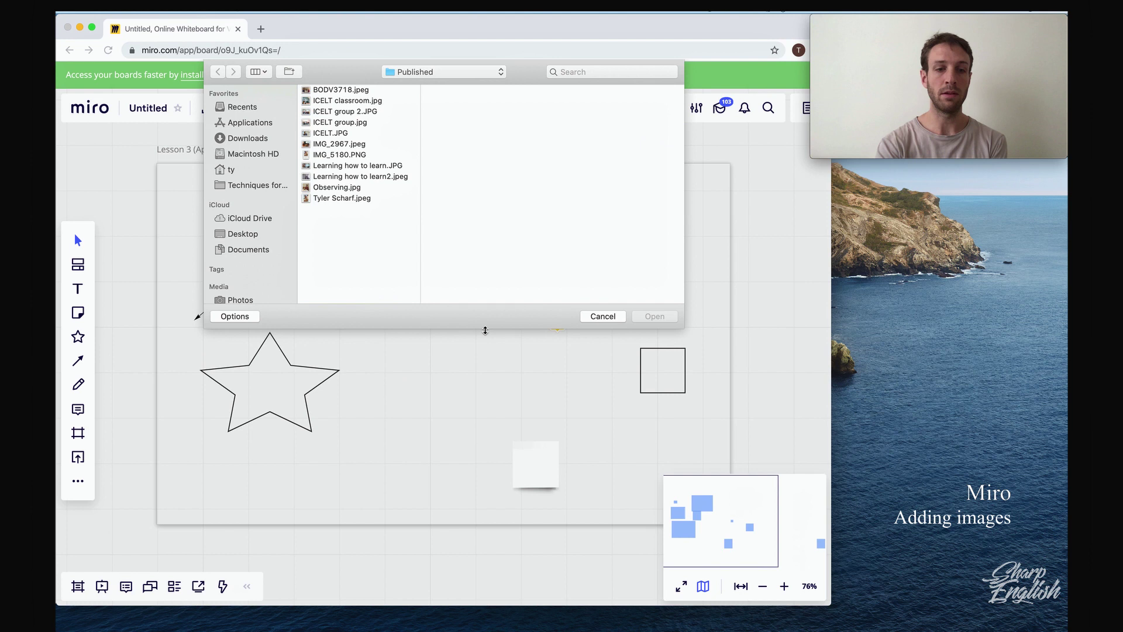
{"action": "double_click", "coordinate": [342, 188]}
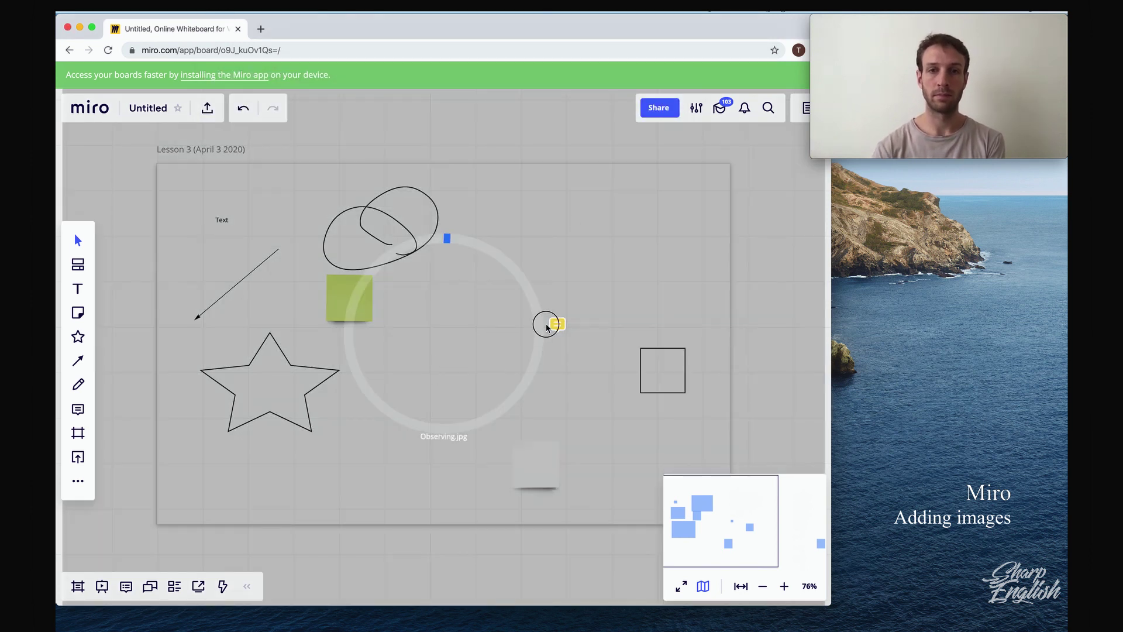
Step: Shrink the photo to a small thumbnail and place it in the frame's top-right corner
{"action": "left_click", "coordinate": [78, 456]}
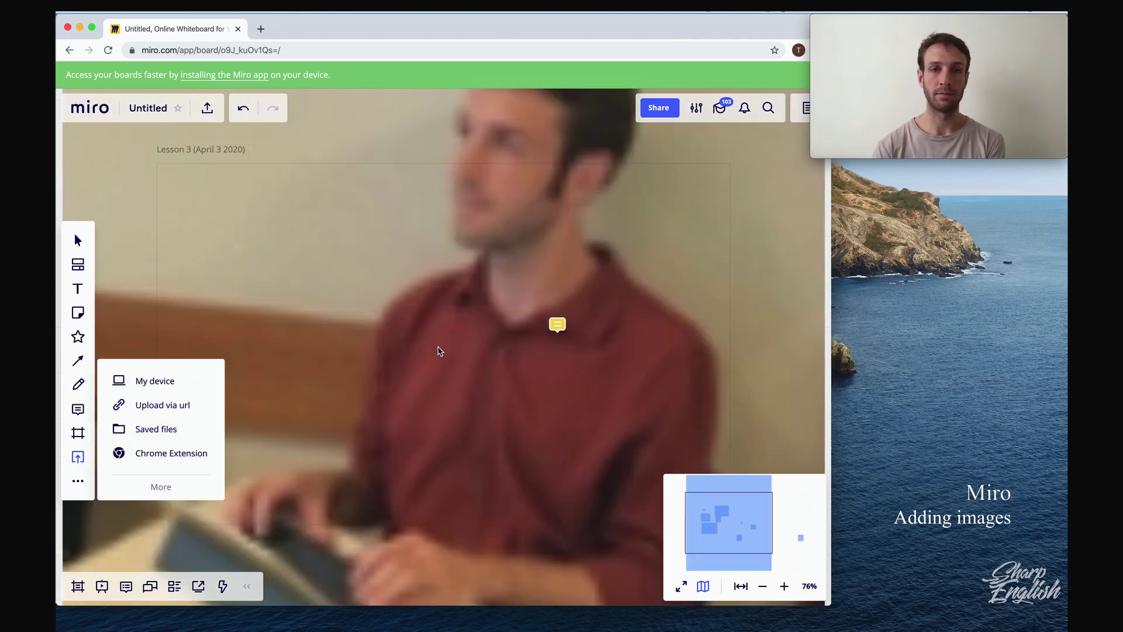
{"action": "left_click", "coordinate": [346, 353]}
{"action": "scroll", "coordinate": [345, 354], "scroll_direction": "down", "scroll_amount": 5}
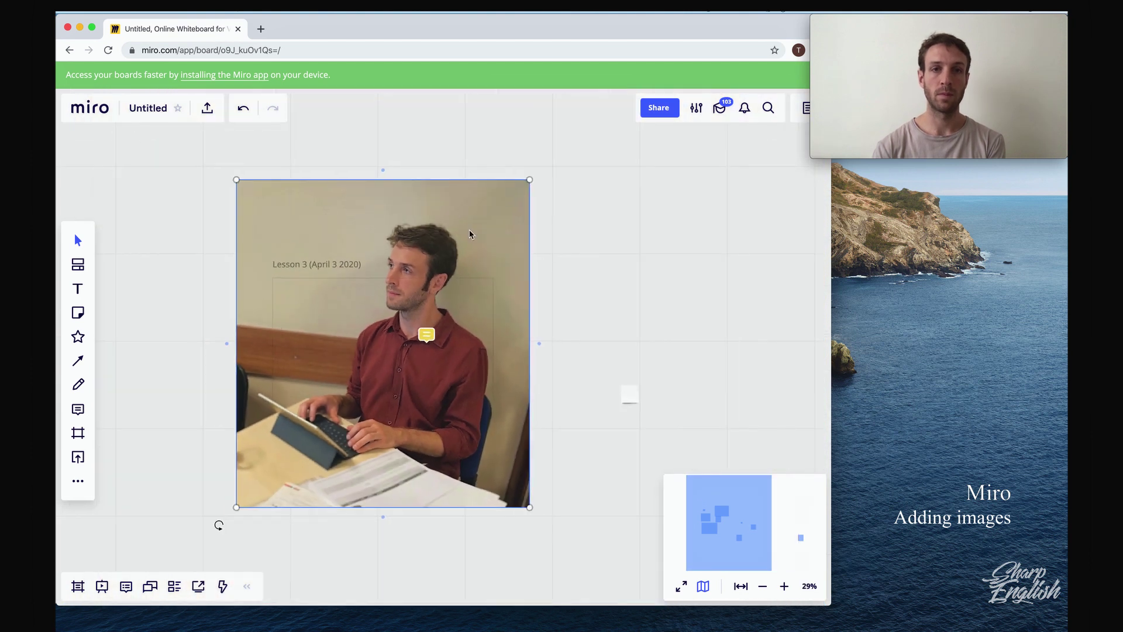
{"action": "left_click_drag", "start_coordinate": [532, 180], "coordinate": [388, 358]}
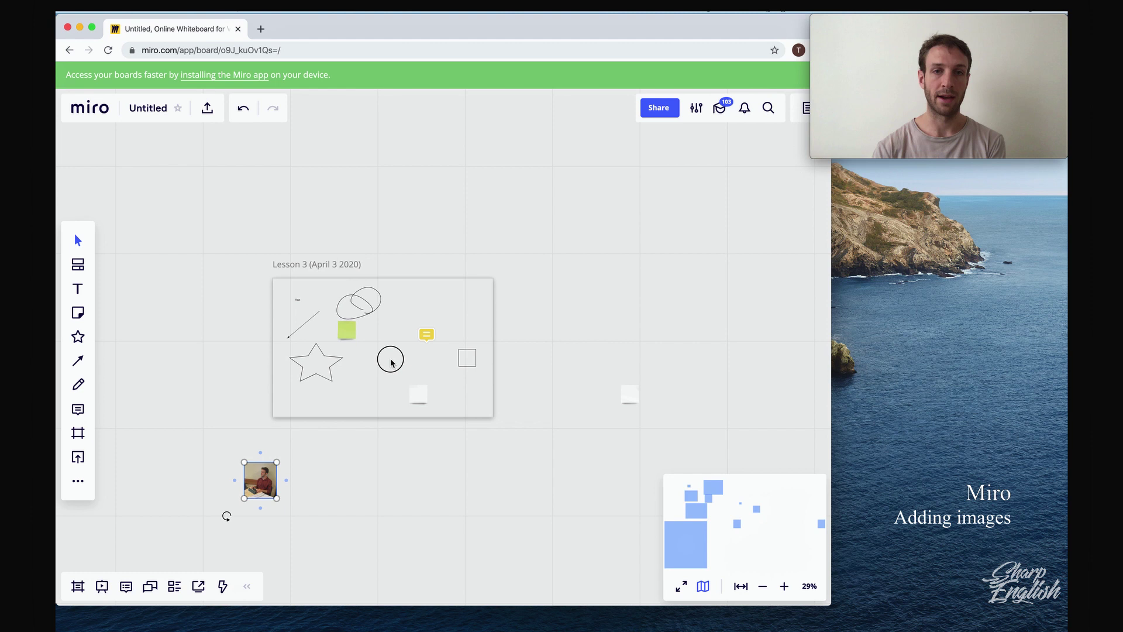
{"action": "left_click_drag", "start_coordinate": [456, 311], "coordinate": [463, 301]}
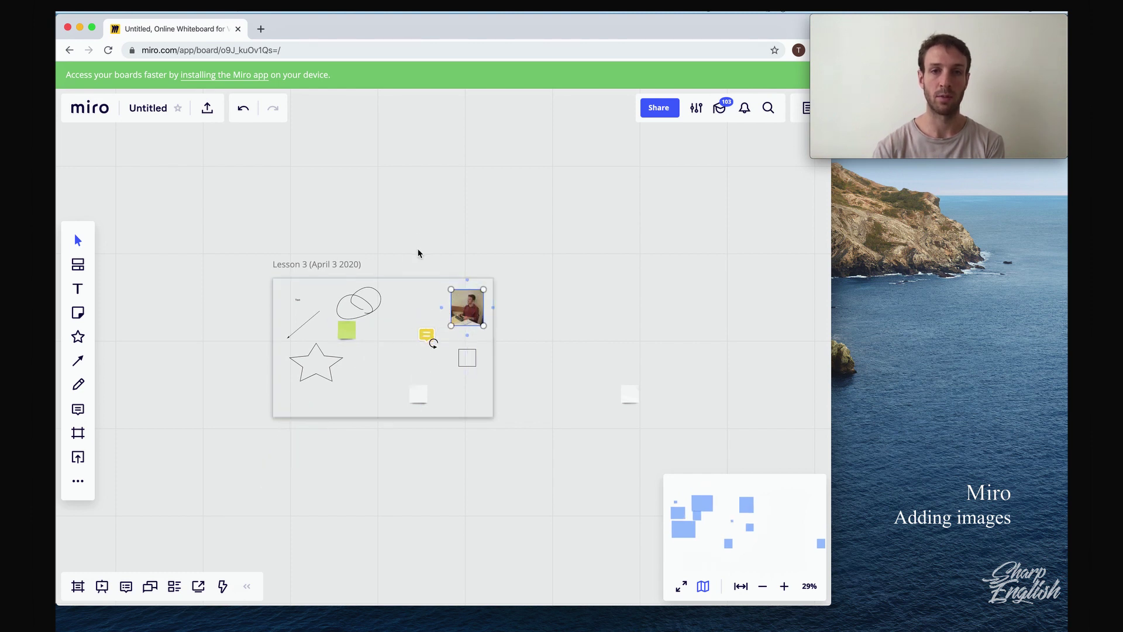
{"action": "left_click", "coordinate": [559, 363]}
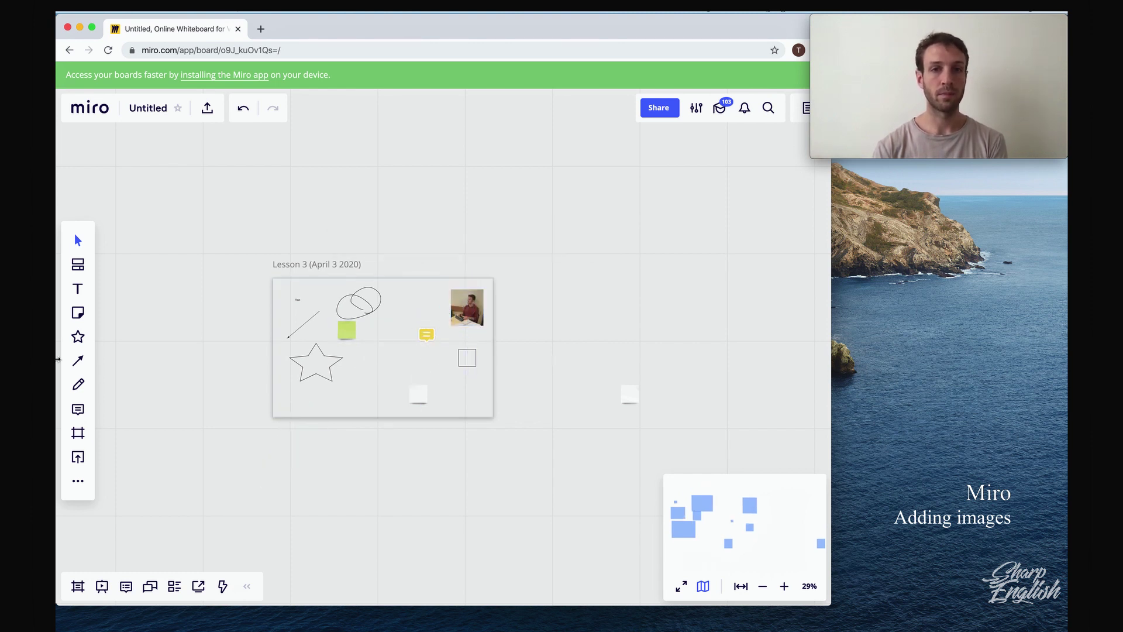
{"action": "left_click", "coordinate": [79, 462]}
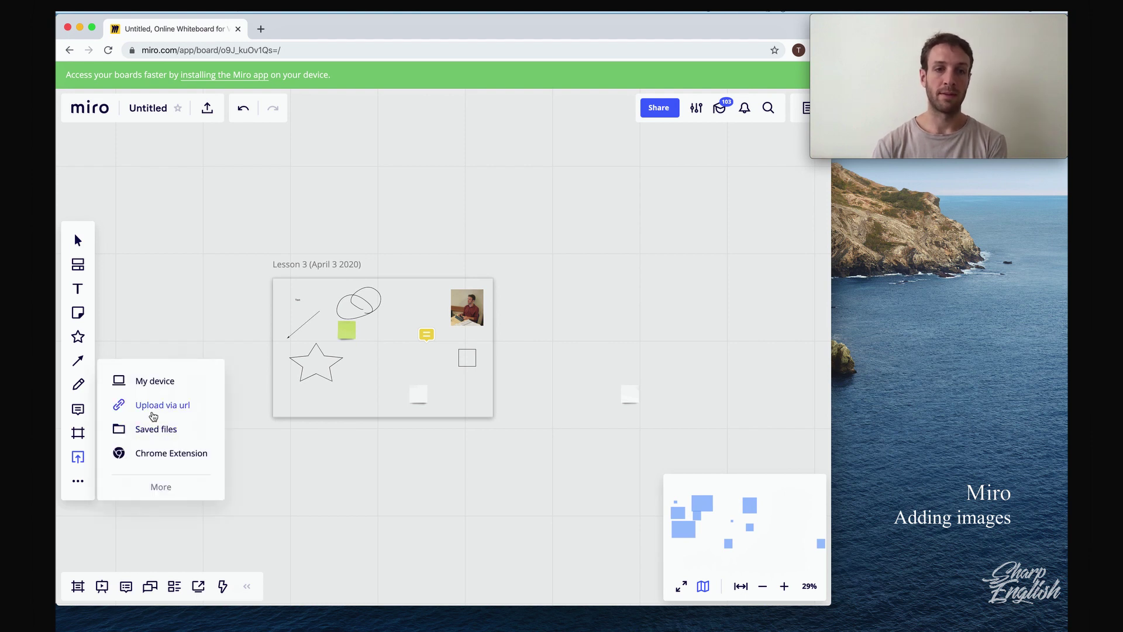
{"action": "left_click", "coordinate": [158, 458]}
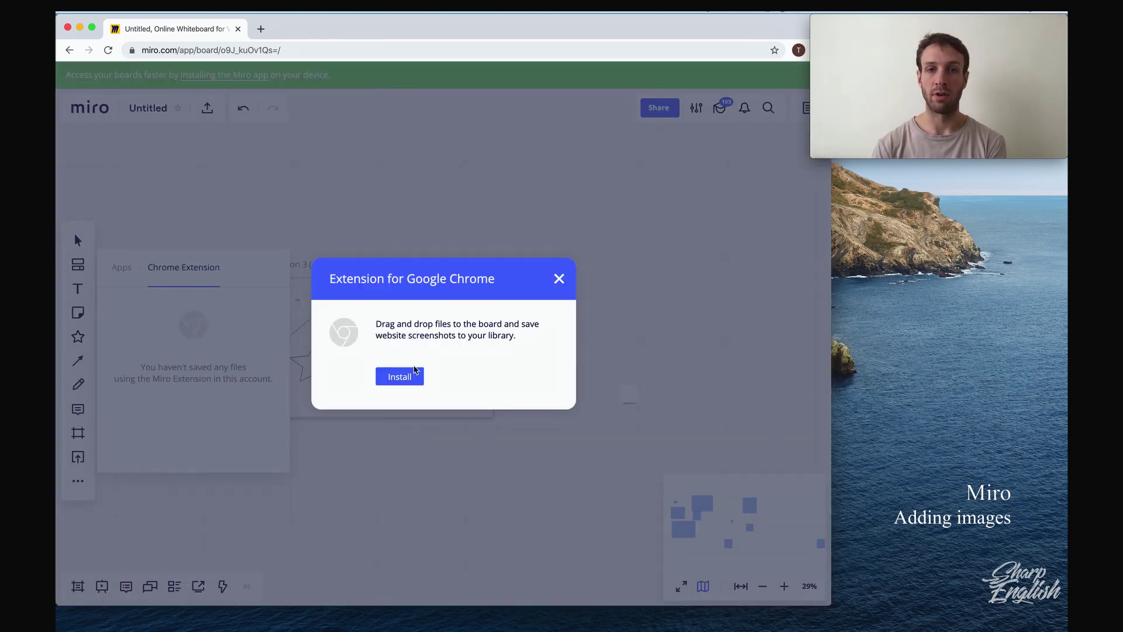
{"action": "left_click", "coordinate": [559, 281]}
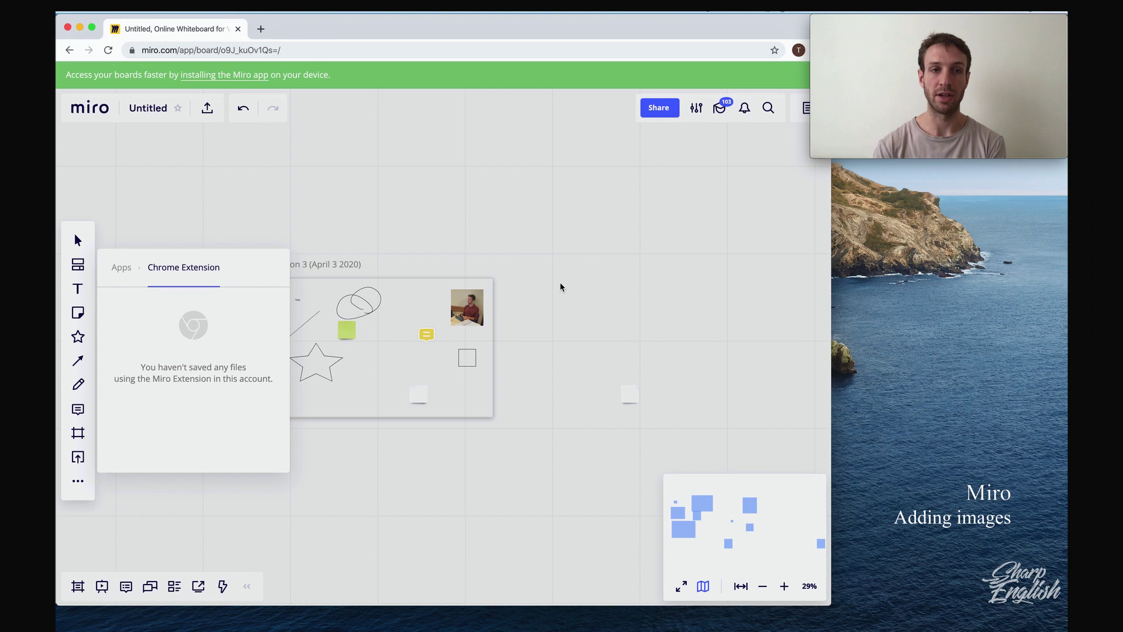
{"action": "left_click", "coordinate": [77, 482]}
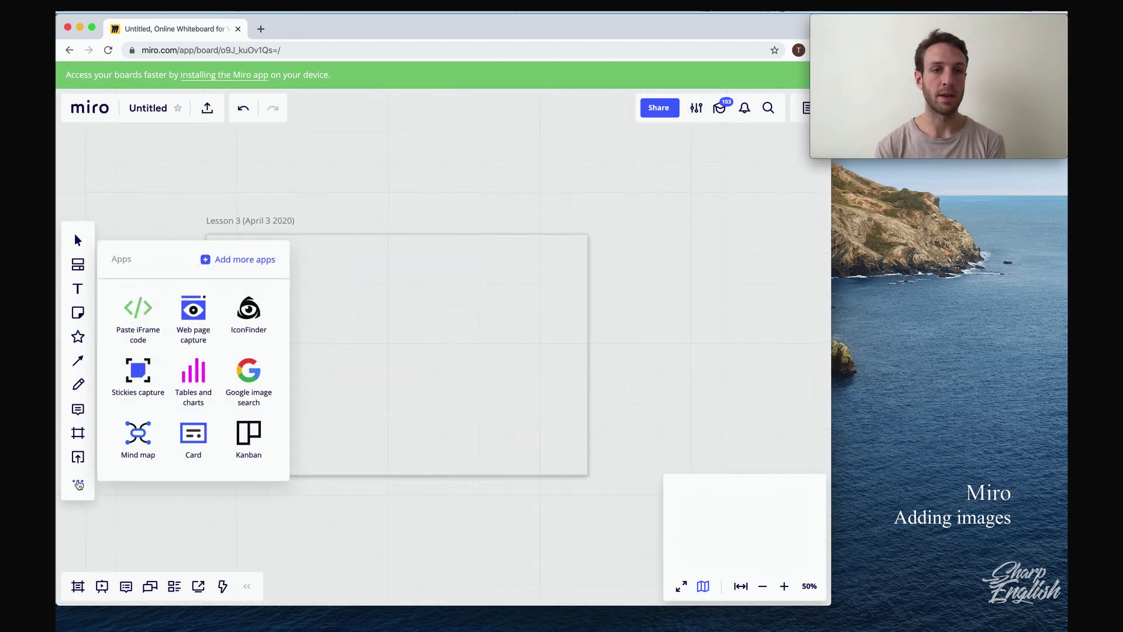
{"action": "left_click", "coordinate": [244, 382]}
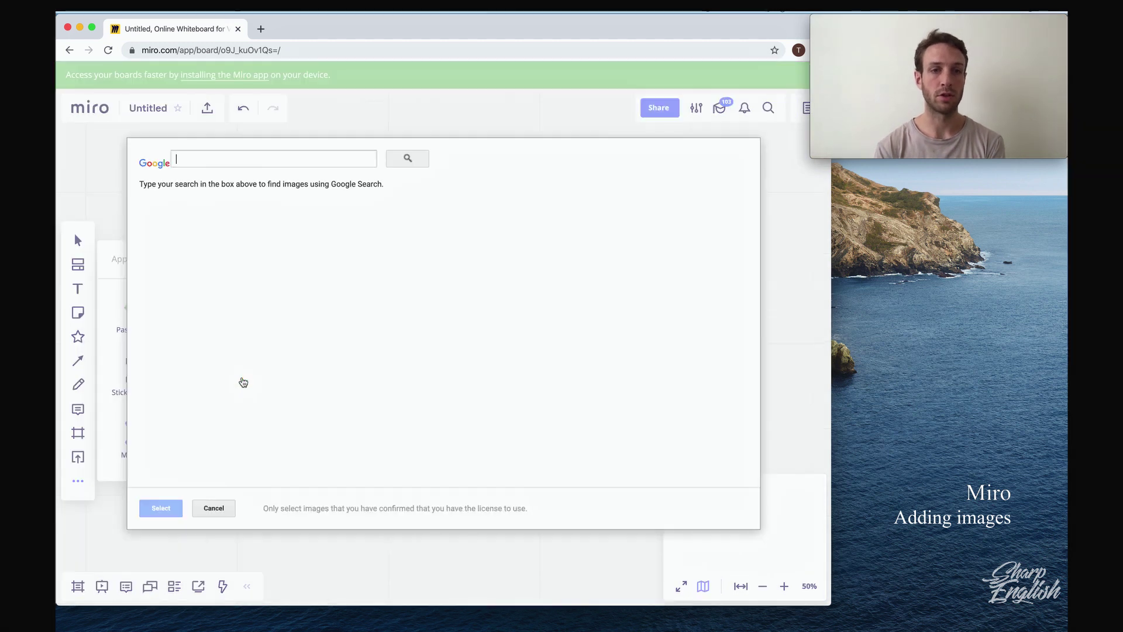
{"action": "left_click", "coordinate": [278, 158]}
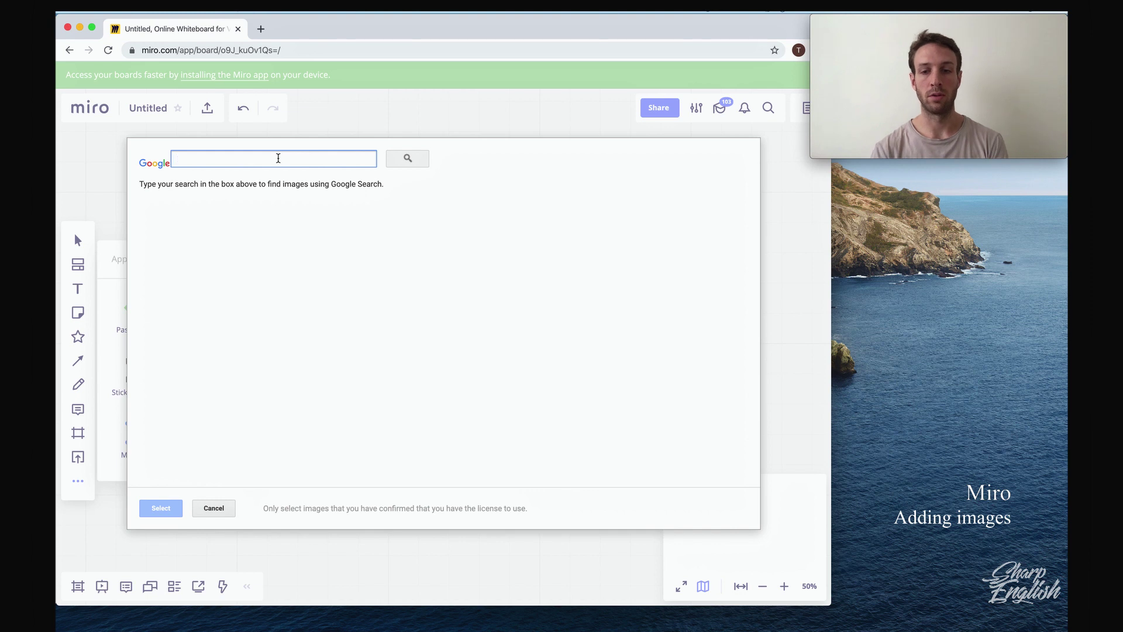
{"action": "type", "text": "platypus"}
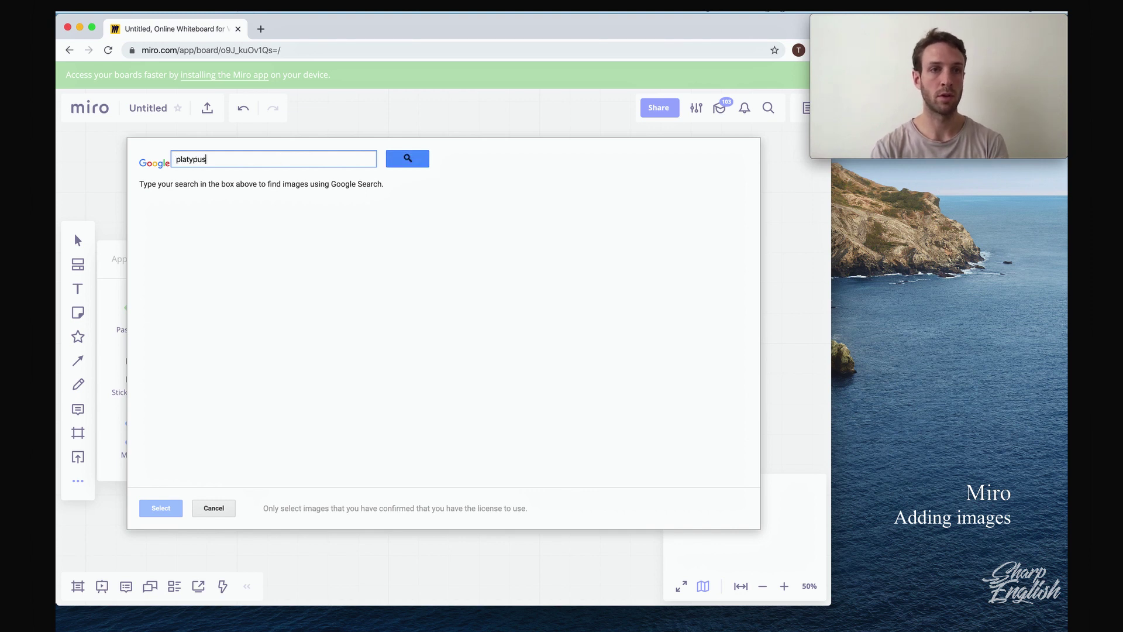
{"action": "key", "text": "Return"}
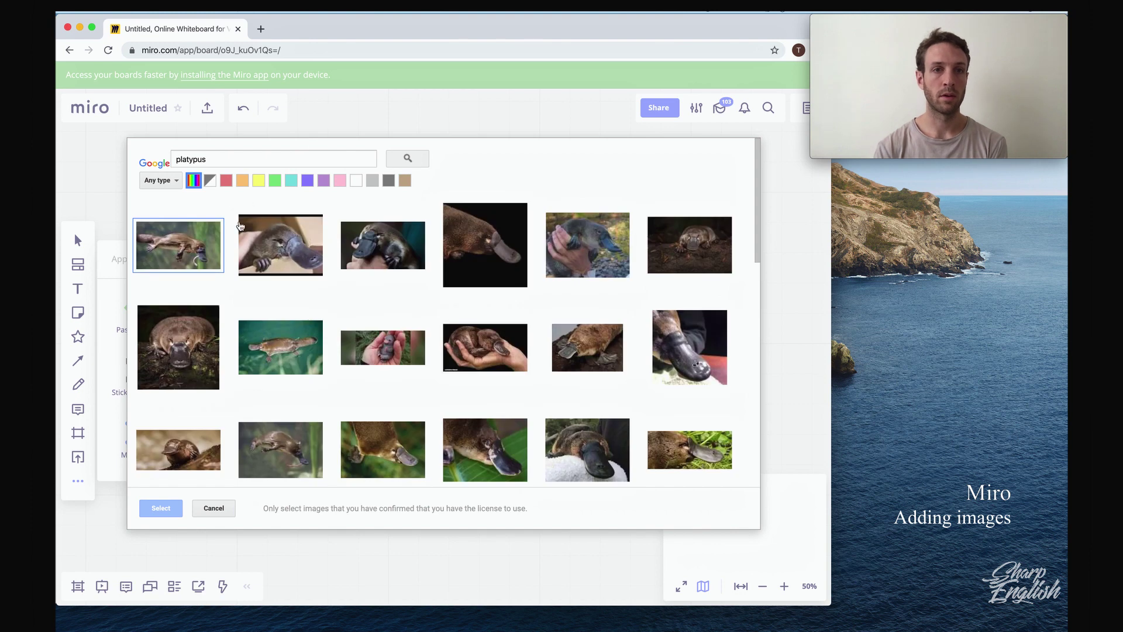
{"action": "left_click", "coordinate": [241, 228]}
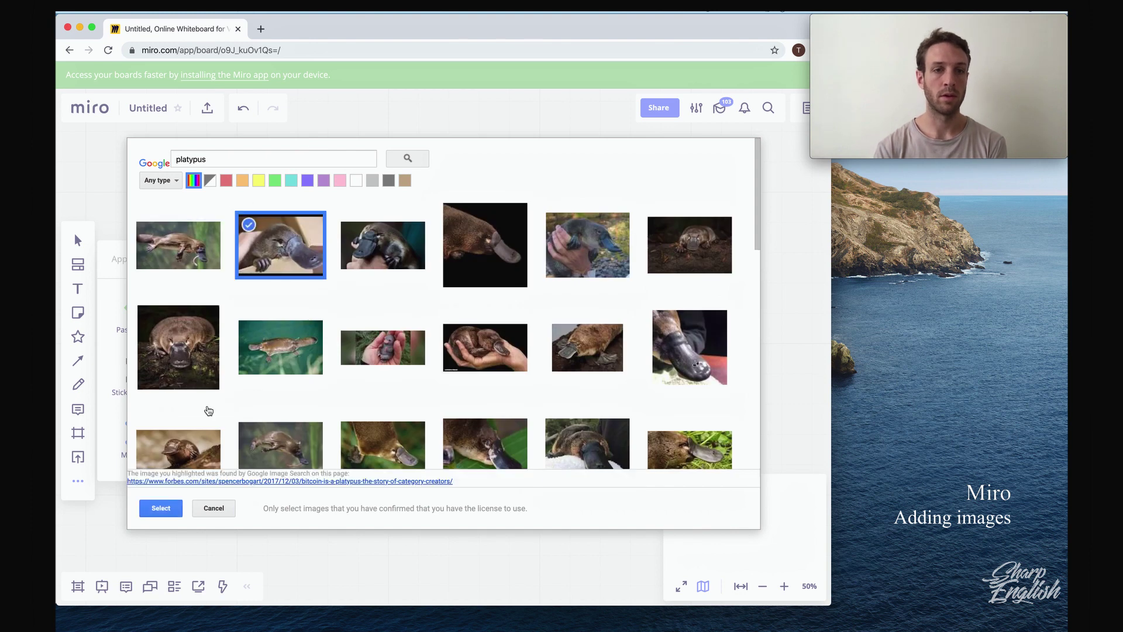
{"action": "left_click", "coordinate": [160, 509]}
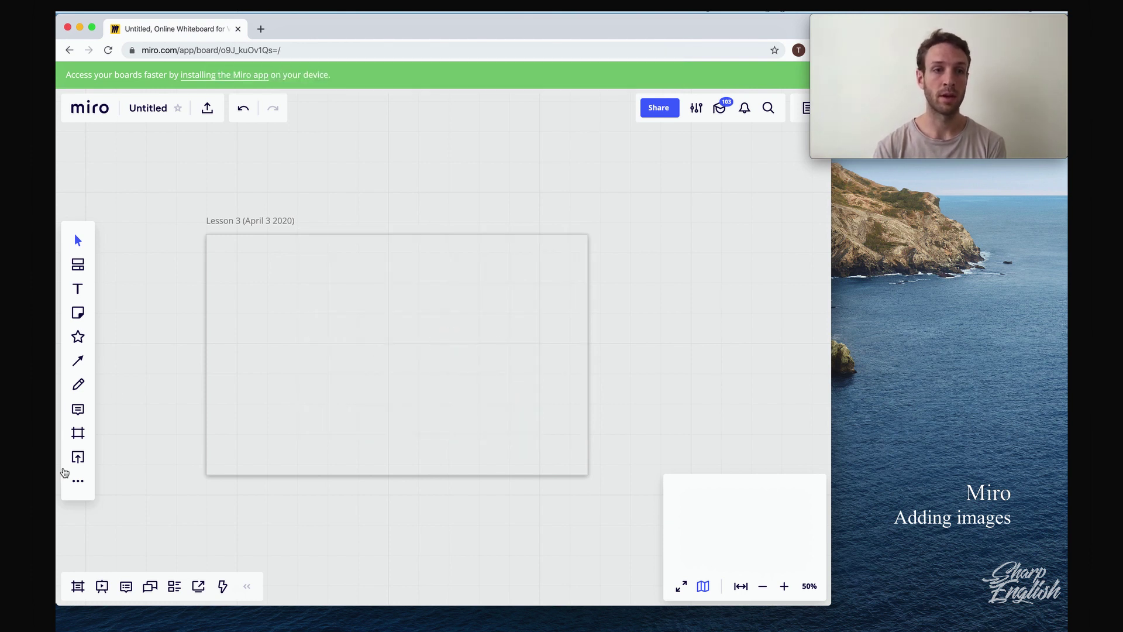
Step: Insert a web image search photo of a platypus held in hands into the Lesson 3 frame
{"action": "left_click", "coordinate": [78, 481]}
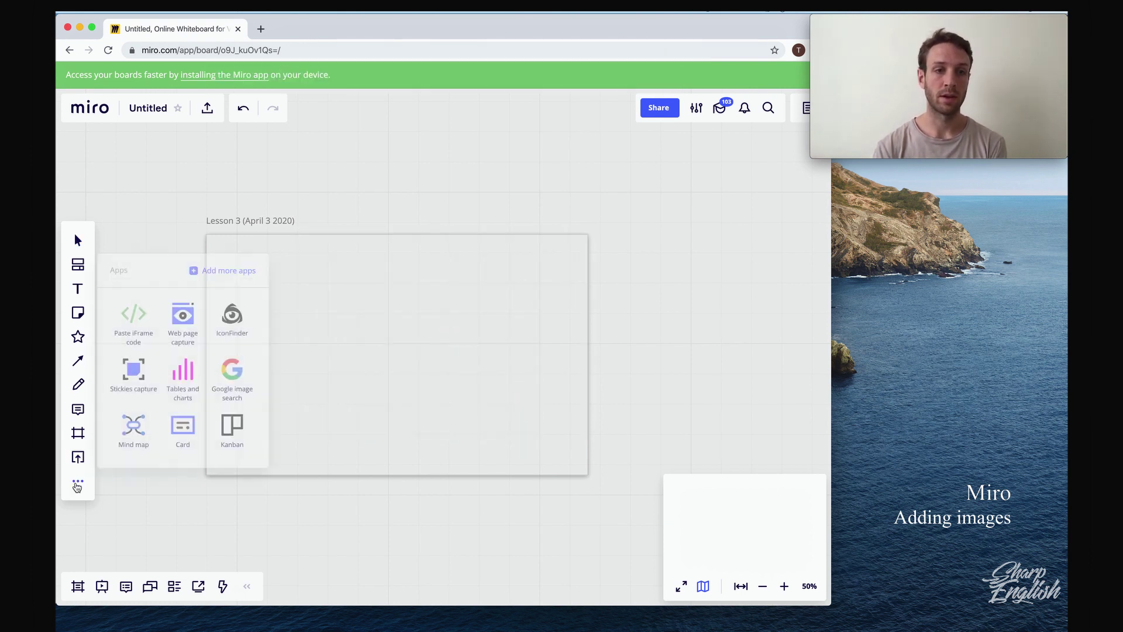
{"action": "left_click", "coordinate": [246, 383]}
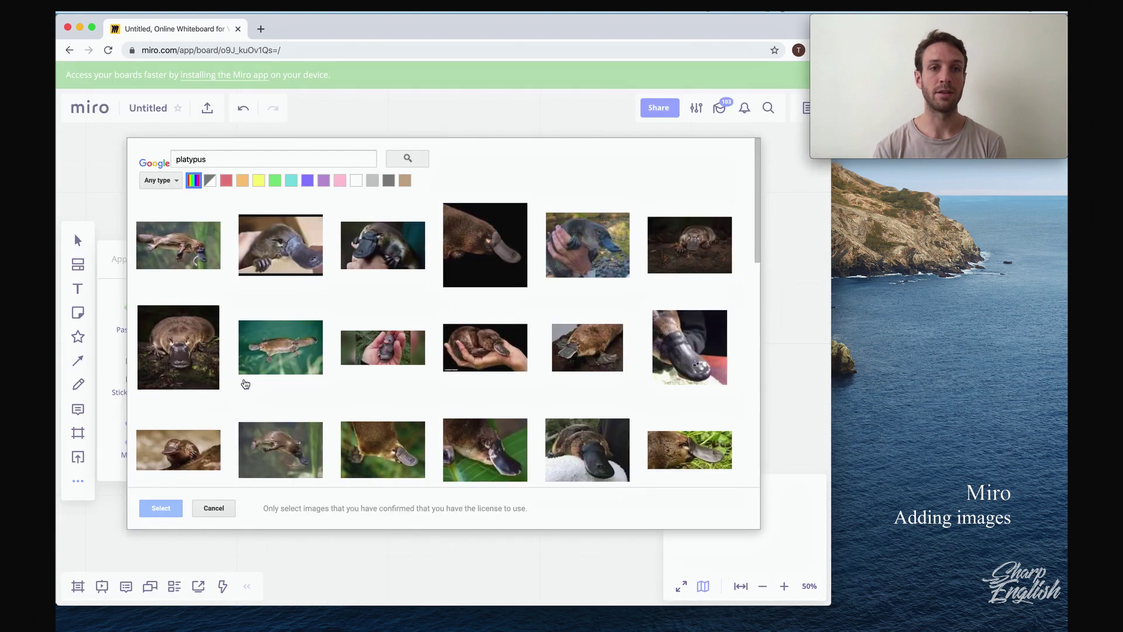
{"action": "left_click", "coordinate": [366, 248]}
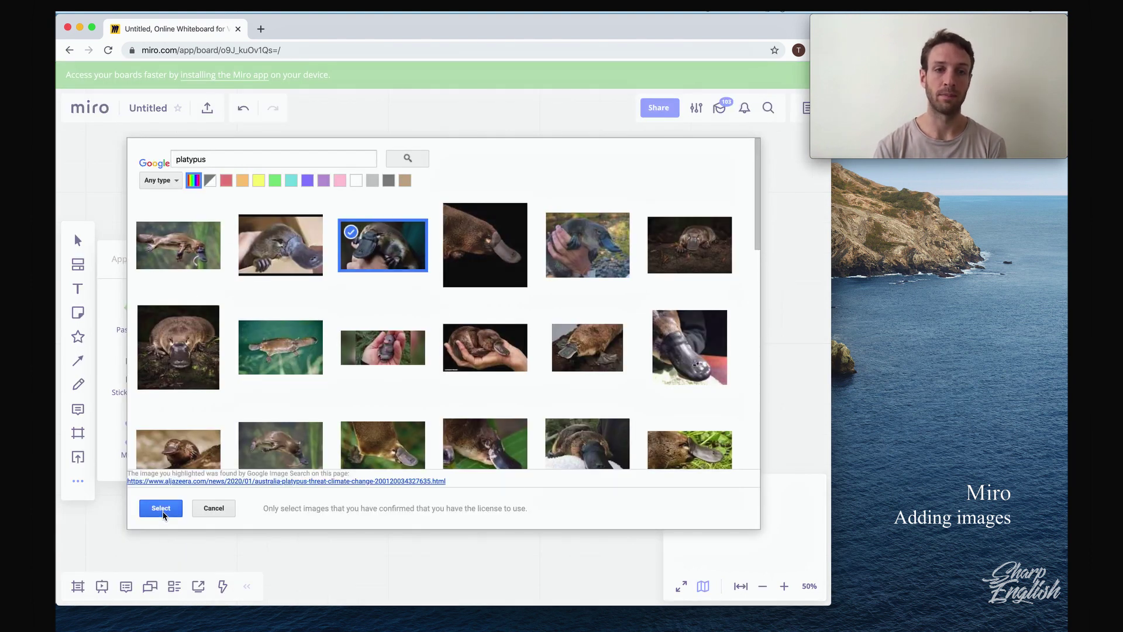
{"action": "left_click", "coordinate": [161, 508]}
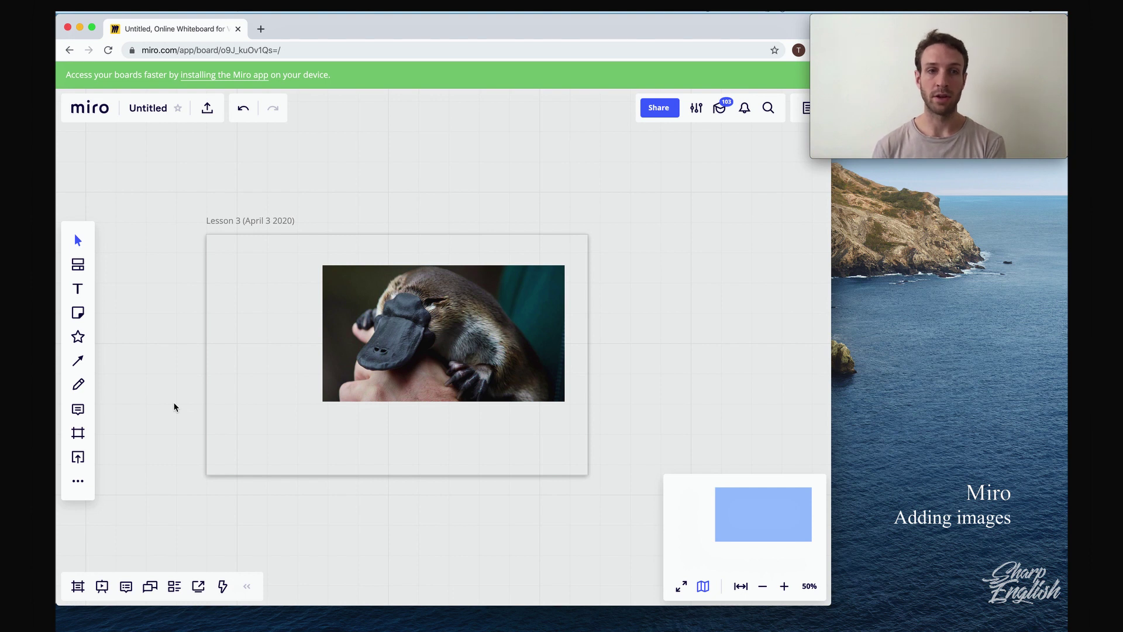
{"action": "left_click", "coordinate": [78, 485]}
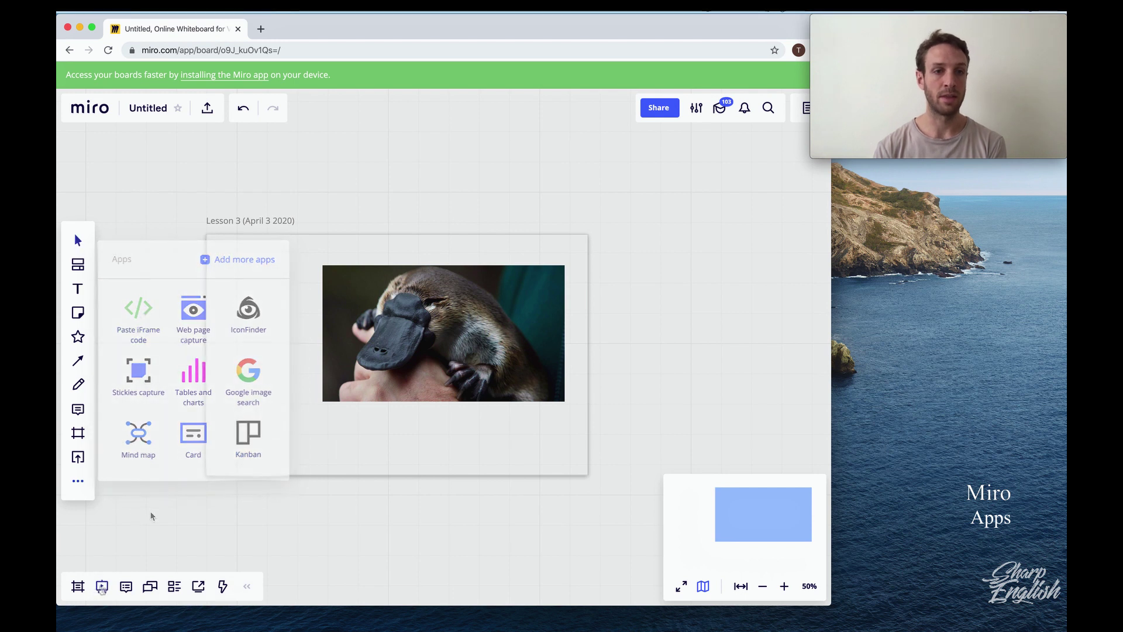
{"action": "left_click", "coordinate": [150, 514]}
{"action": "left_click", "coordinate": [101, 587]}
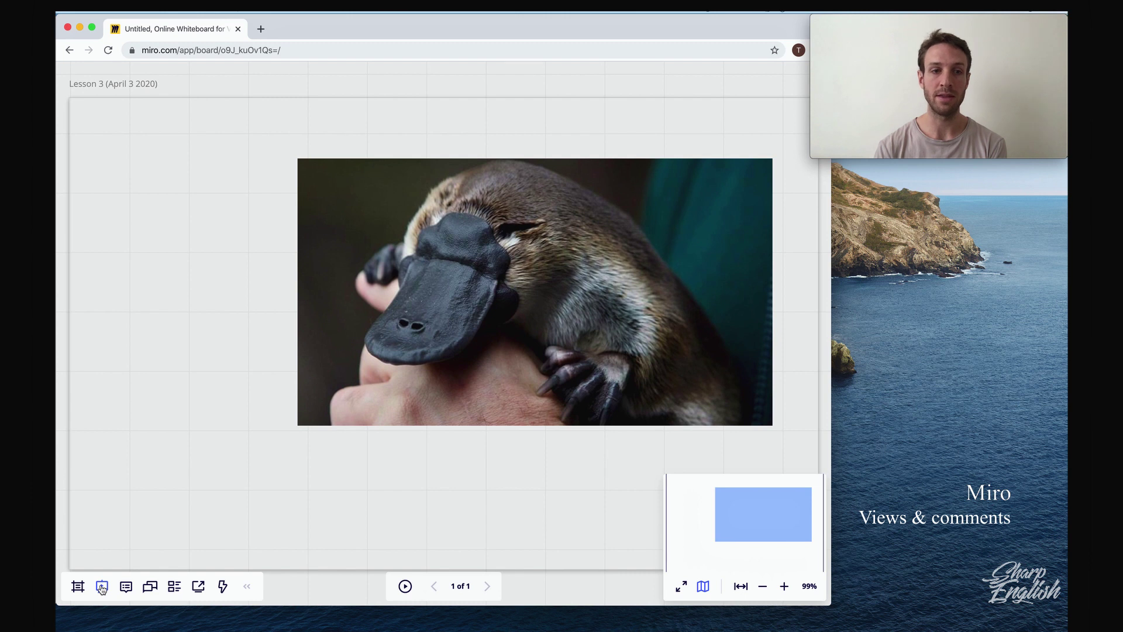
{"action": "left_click", "coordinate": [76, 587]}
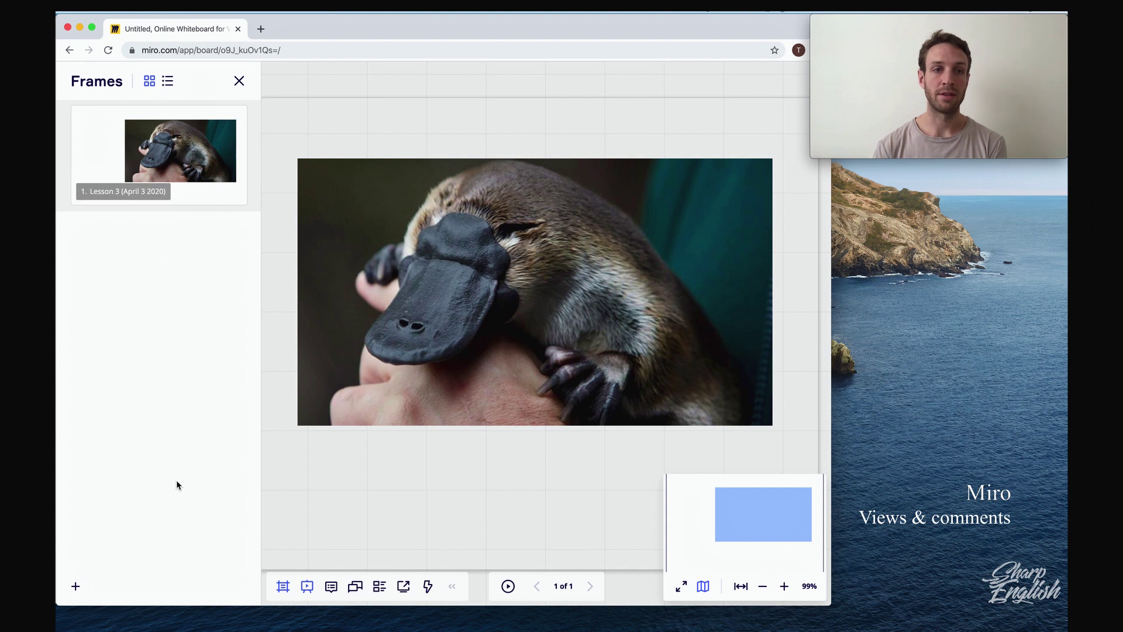
{"action": "left_click", "coordinate": [281, 587]}
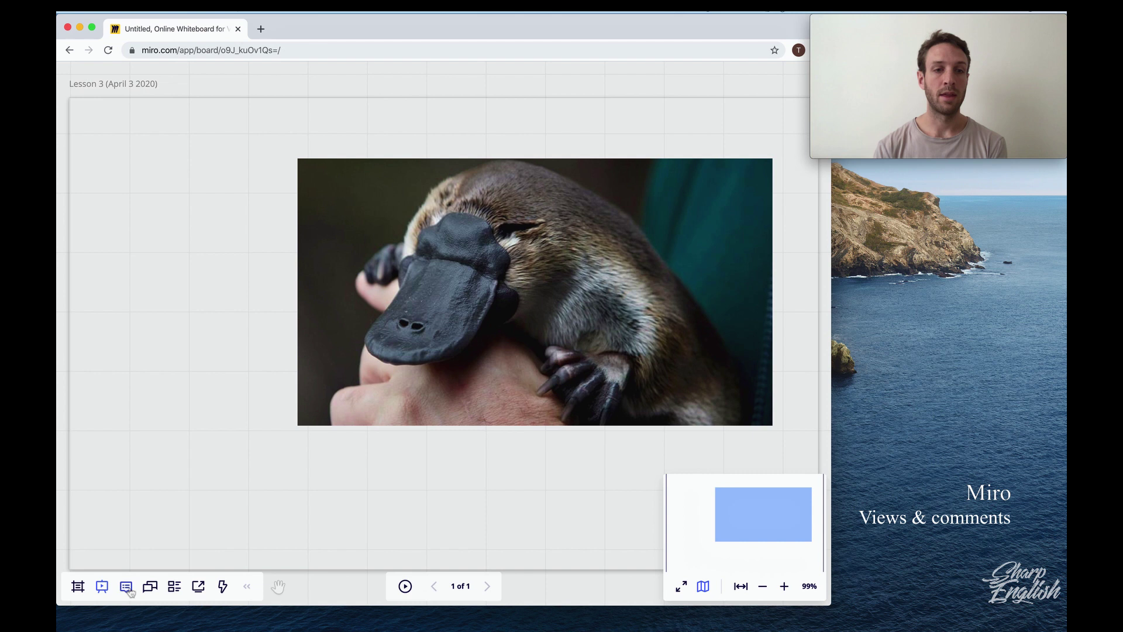
{"action": "left_click", "coordinate": [128, 589]}
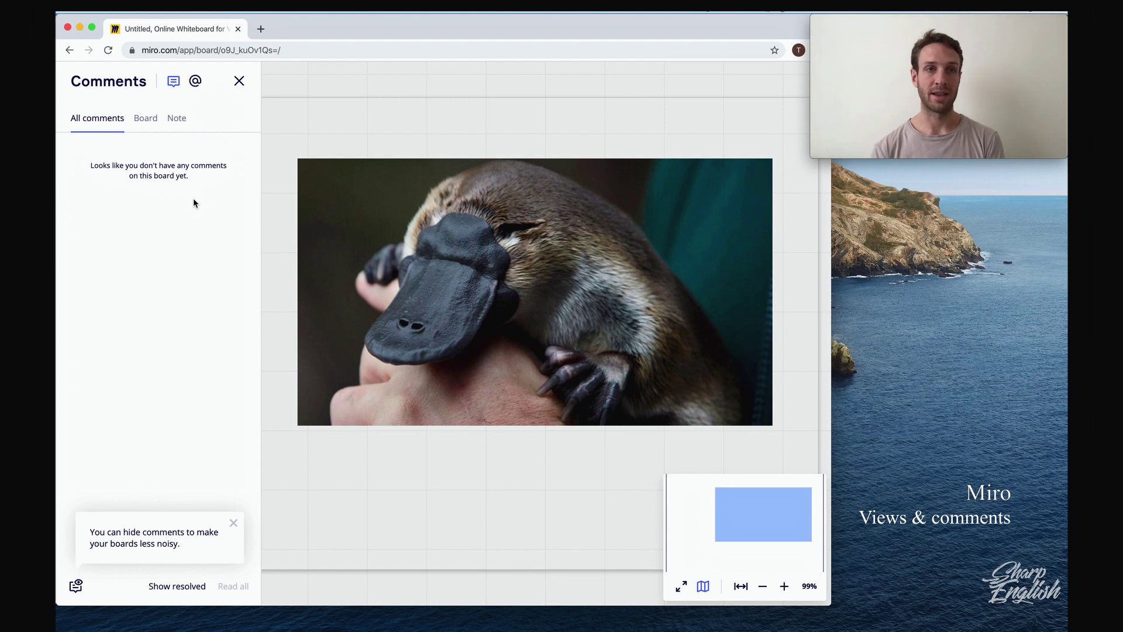
{"action": "left_click", "coordinate": [240, 81]}
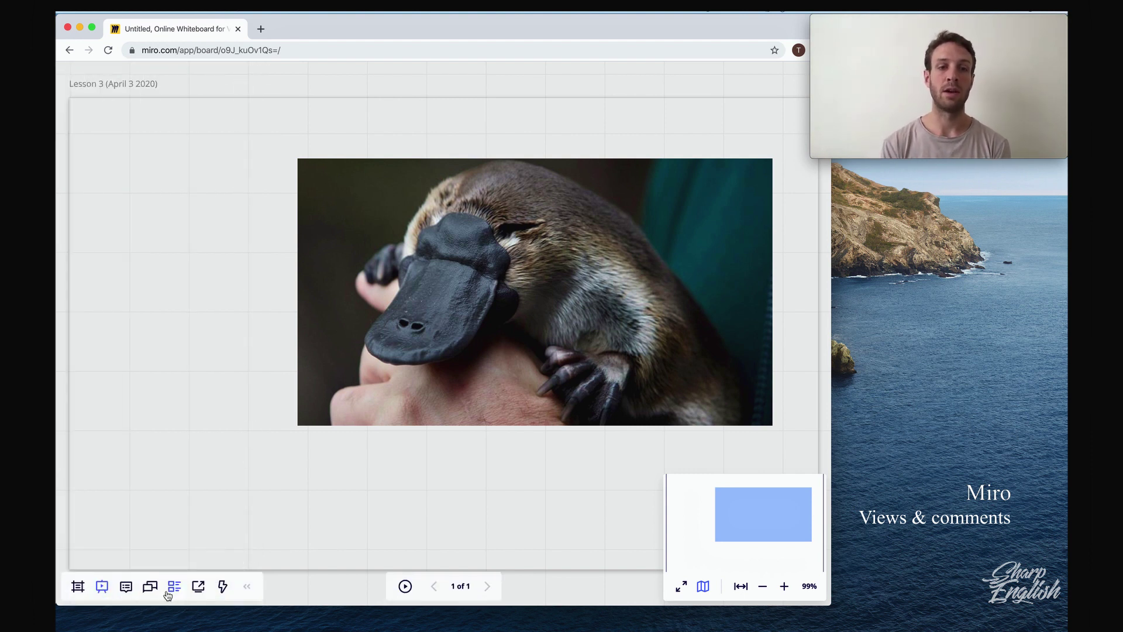
{"action": "left_click", "coordinate": [155, 590]}
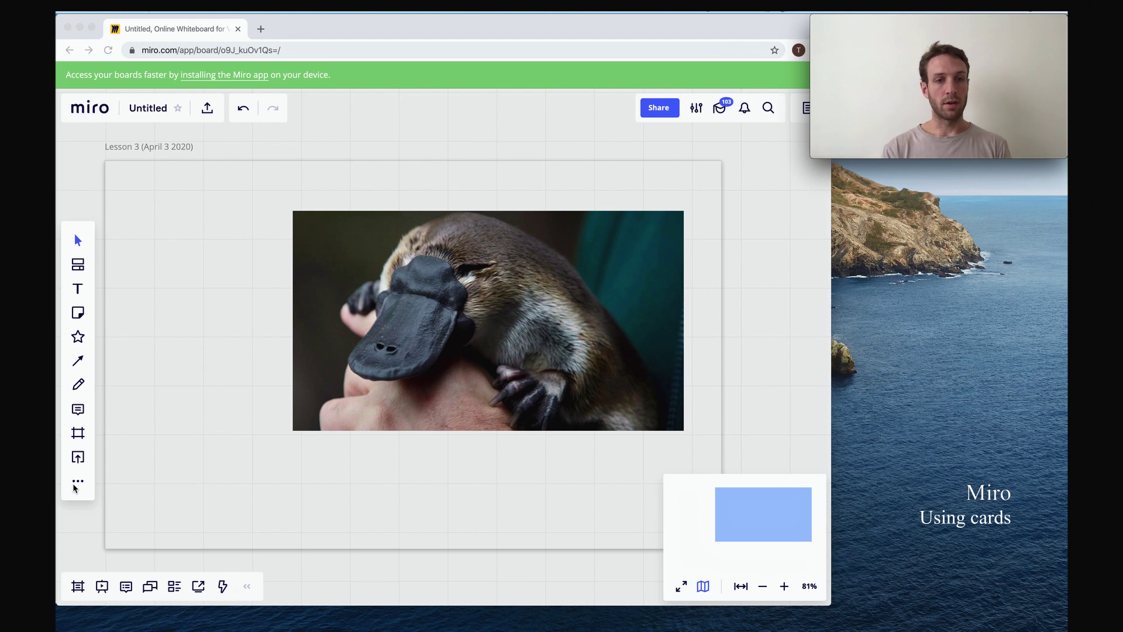
Step: Add a card headed 'Present perfect rules:' with the usage sentence, then shift it right
{"action": "left_click", "coordinate": [79, 481]}
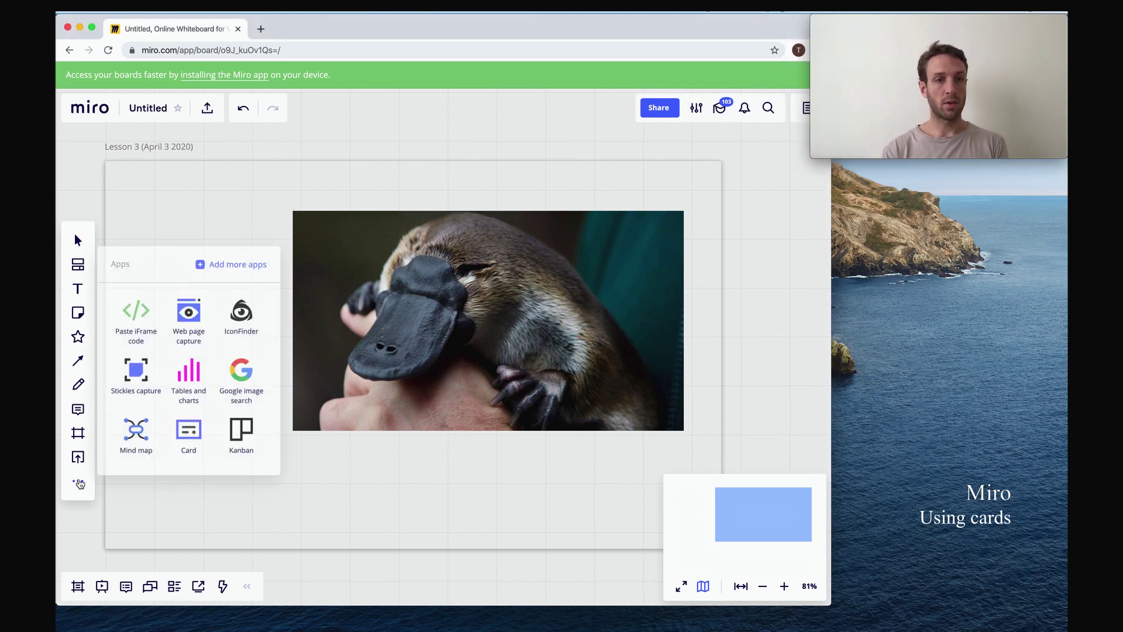
{"action": "left_click", "coordinate": [196, 431]}
{"action": "left_click", "coordinate": [168, 476]}
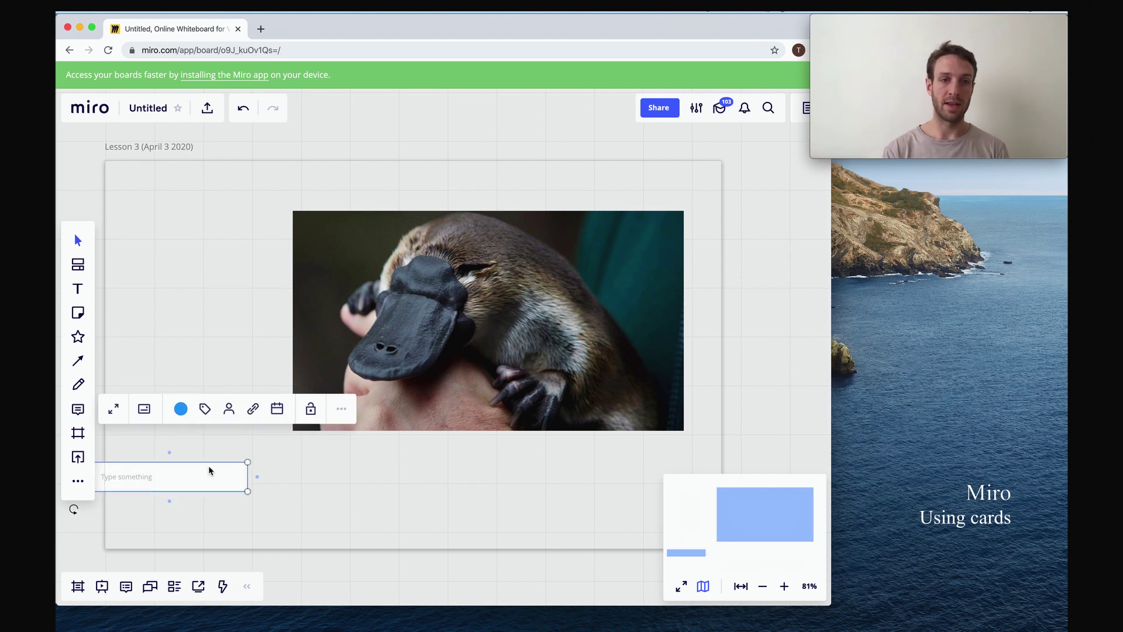
{"action": "type", "text": "Pres"}
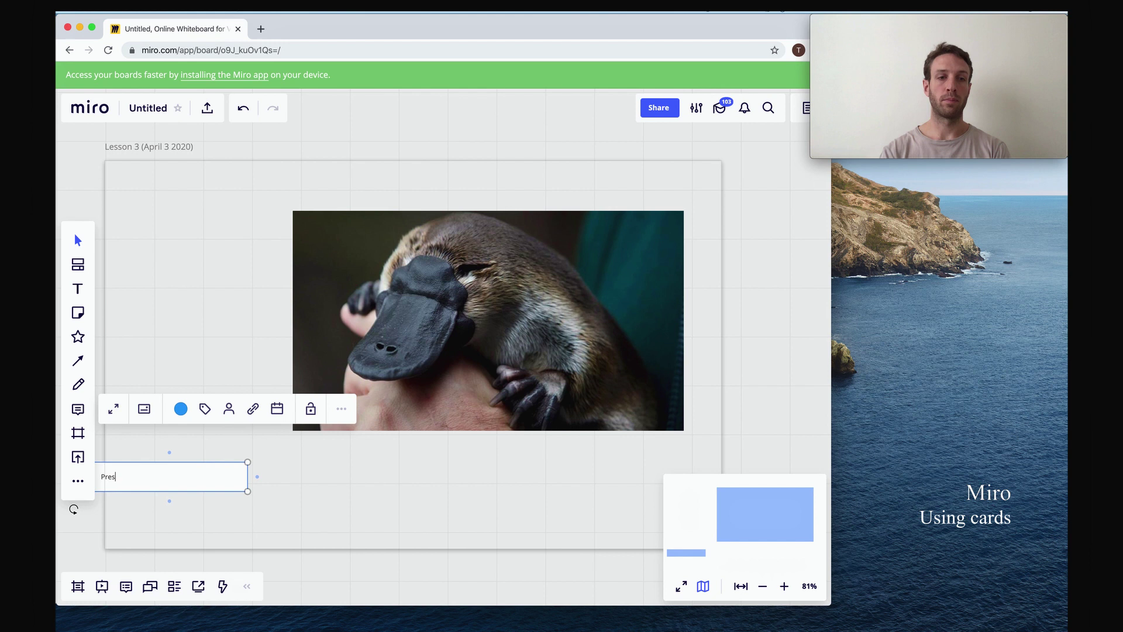
{"action": "type", "text": "ent perfect rules:"}
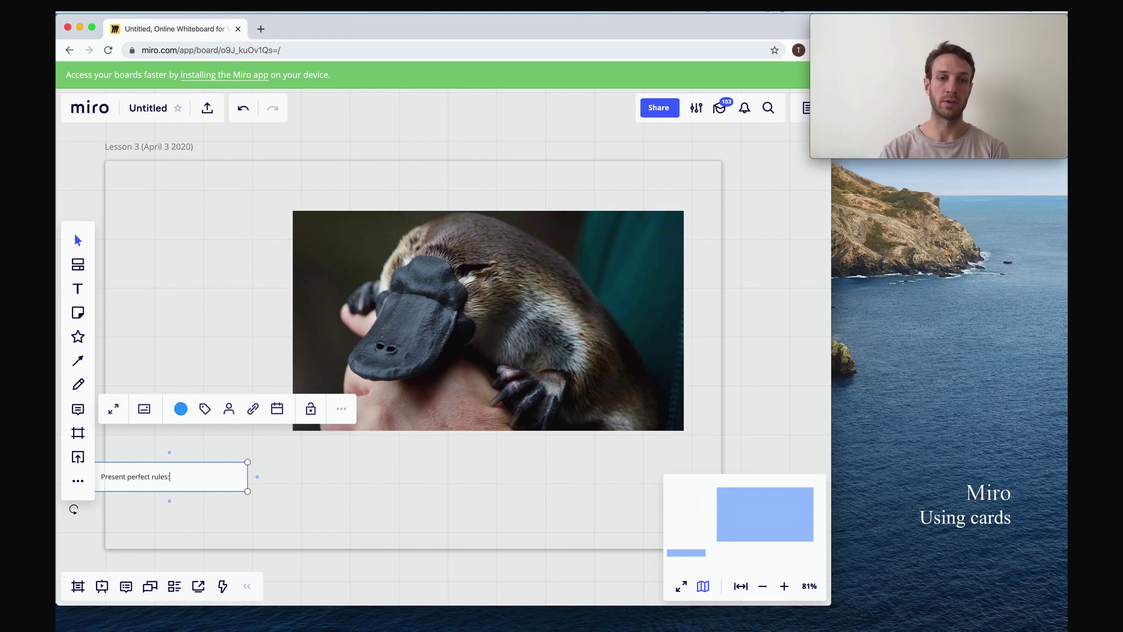
{"action": "key", "text": "Return"}
{"action": "type", "text": "We use the present perfect to talk about situations in the past t"}
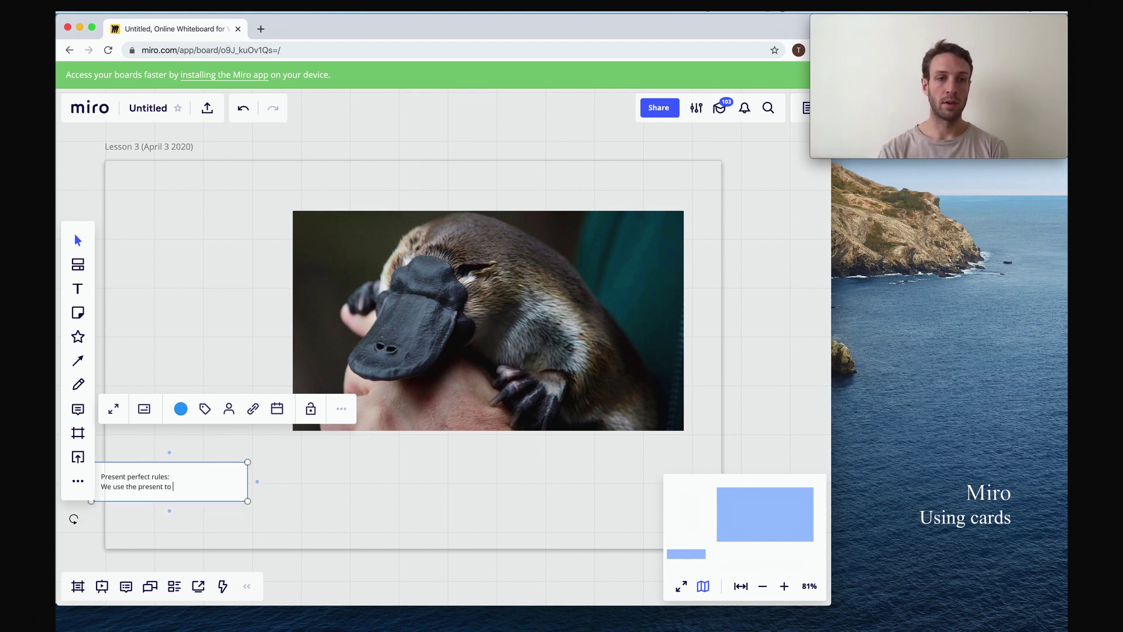
{"action": "type", "text": "hat are finished but still have an effect on us today."}
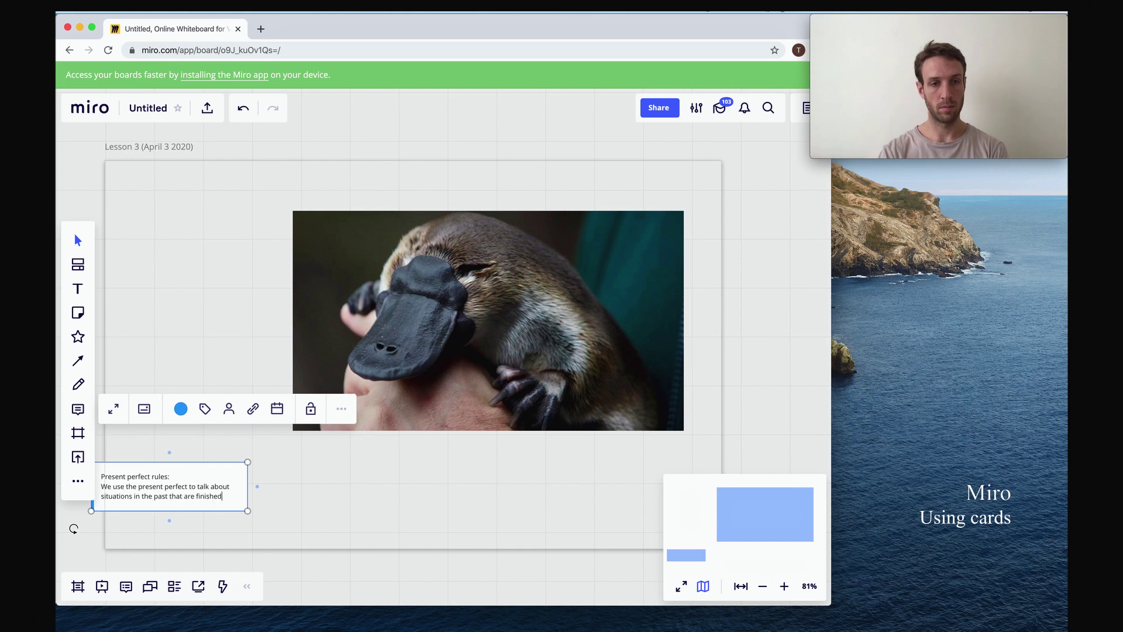
{"action": "key", "text": "Return"}
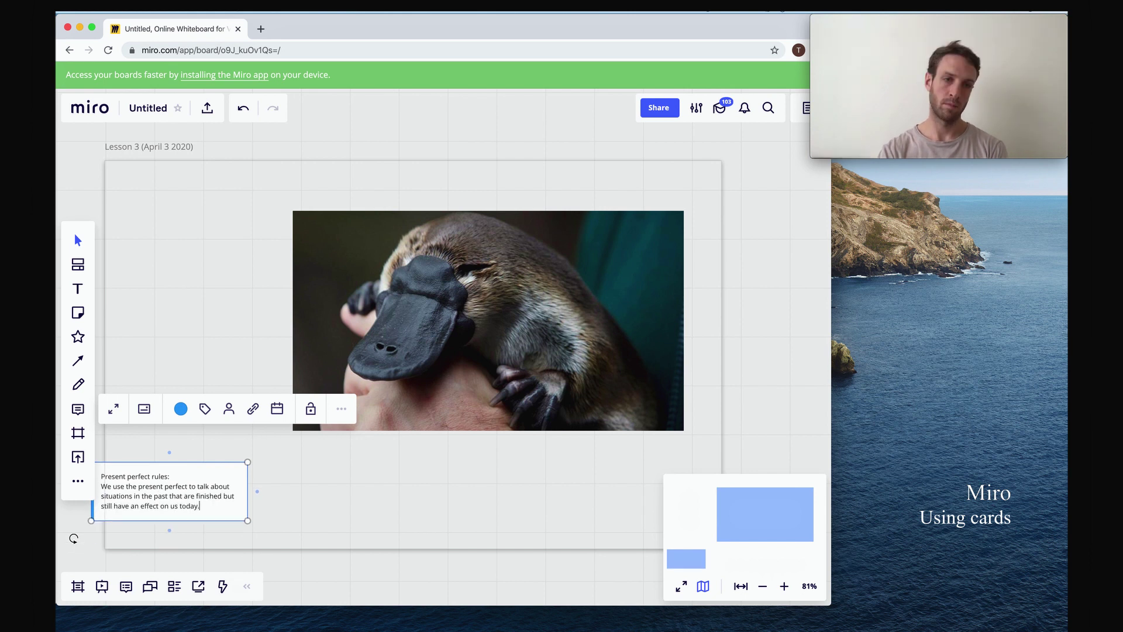
{"action": "left_click_drag", "start_coordinate": [142, 490], "coordinate": [200, 489]}
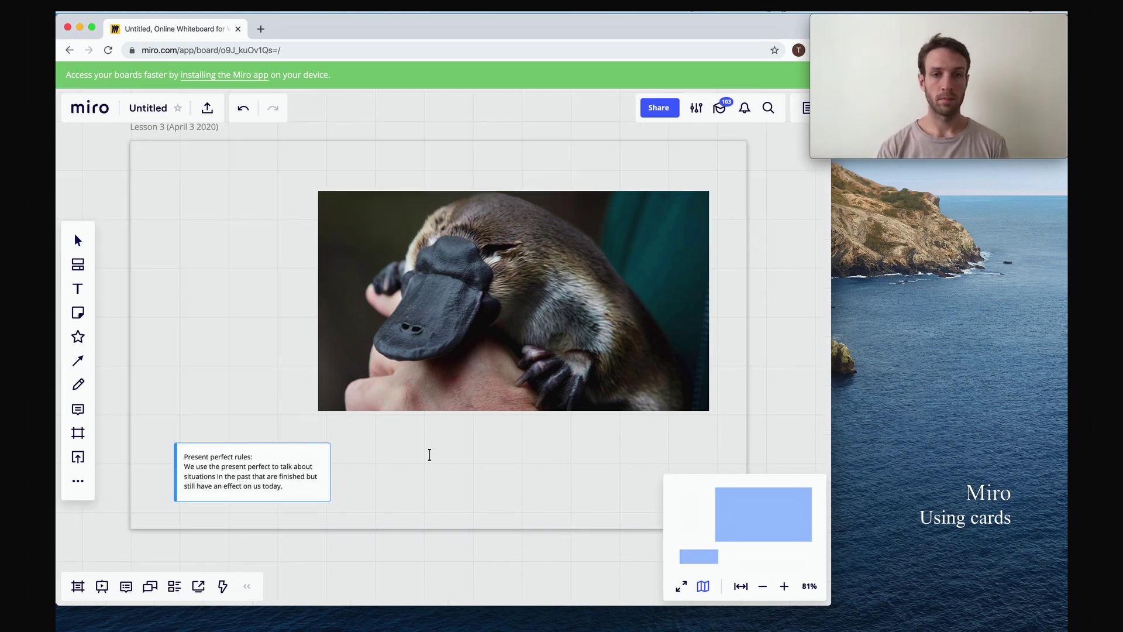
Step: Place a blank card beside the rules card, set its due date to April 11, and copy its link
{"action": "left_click", "coordinate": [429, 454]}
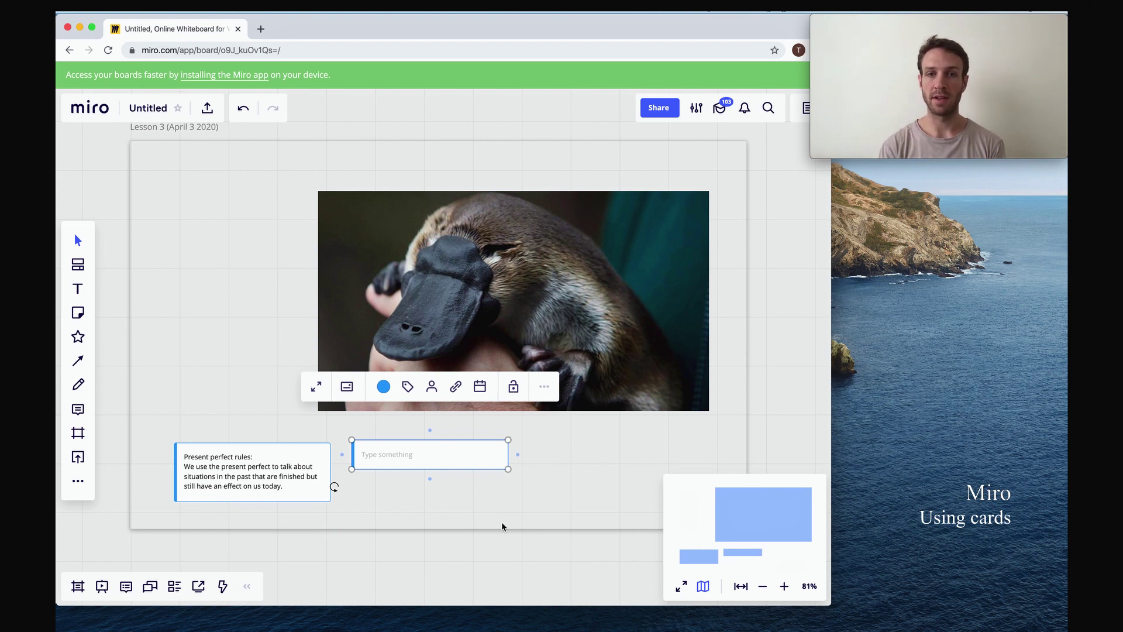
{"action": "left_click", "coordinate": [479, 387]}
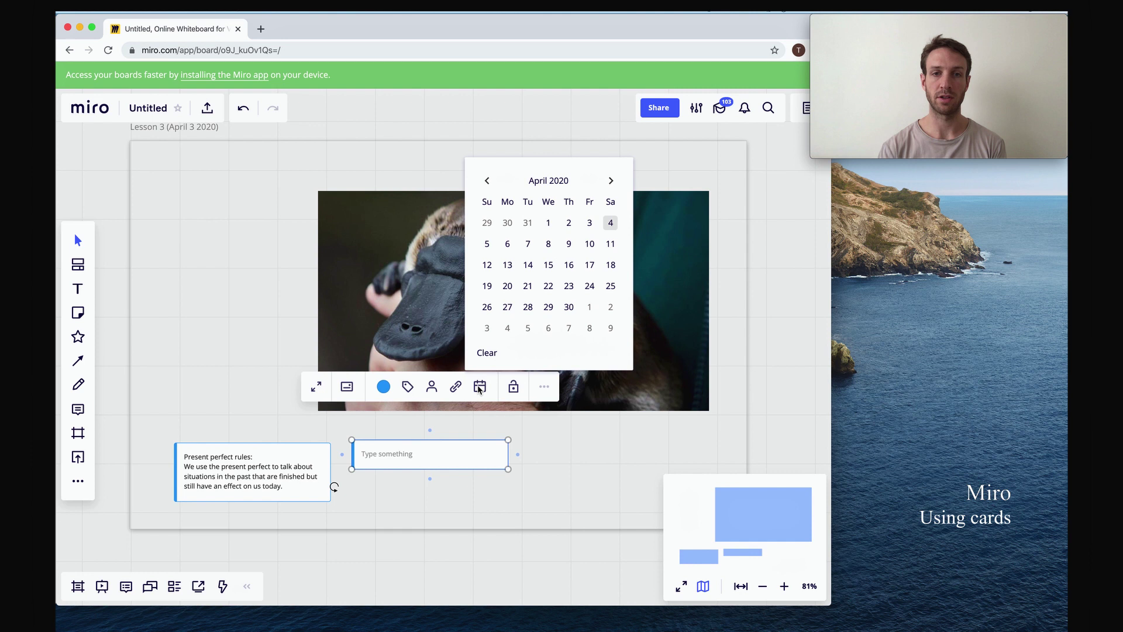
{"action": "left_click", "coordinate": [607, 245]}
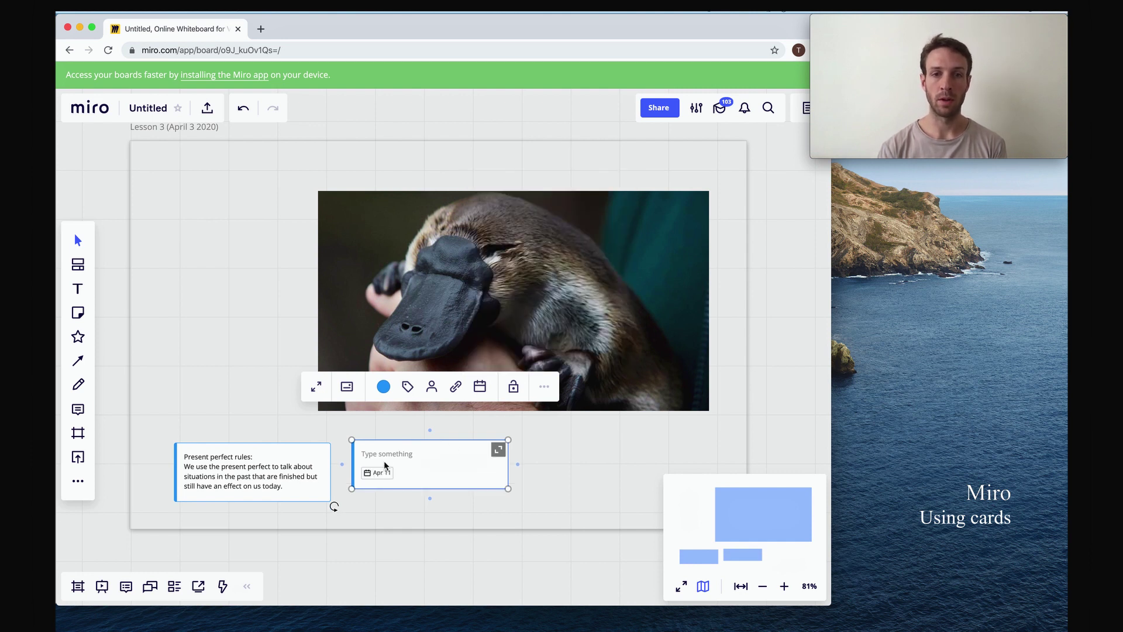
{"action": "left_click", "coordinate": [544, 387]}
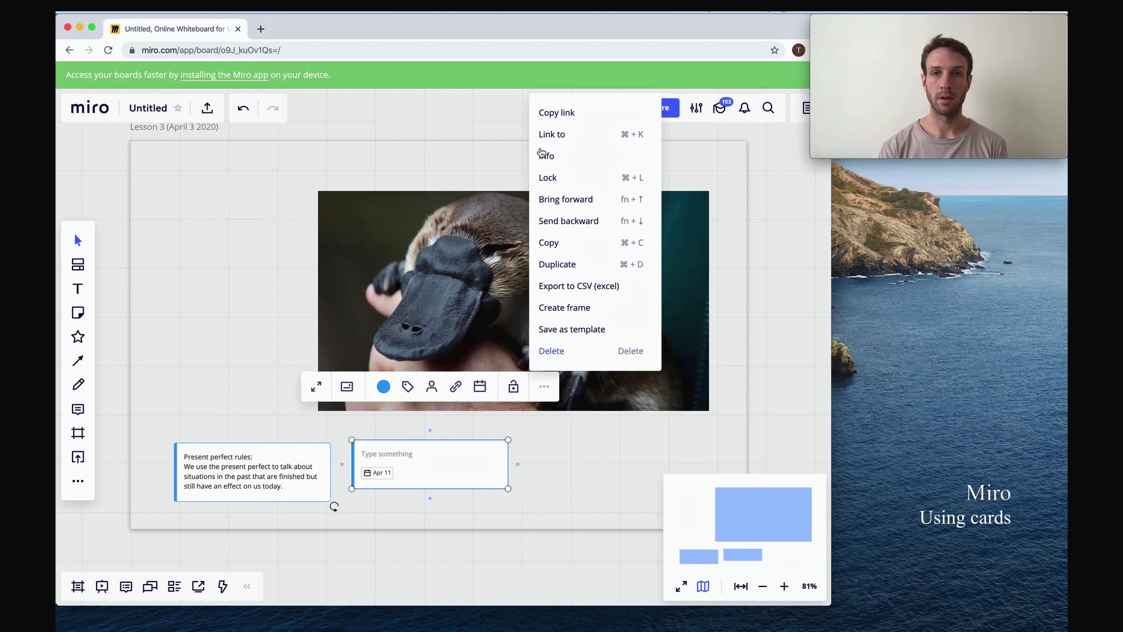
{"action": "left_click", "coordinate": [565, 115]}
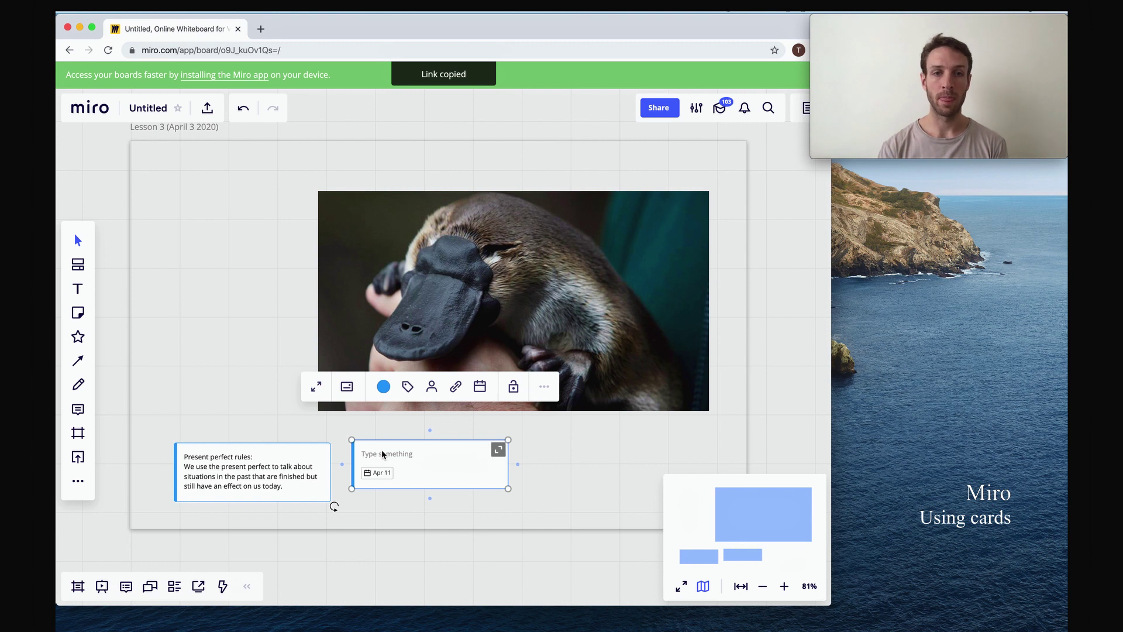
Step: Nudge the dated card right and write 'Homework:' plus the town-council platypus letter assignment
{"action": "left_click_drag", "start_coordinate": [473, 451], "coordinate": [519, 459]}
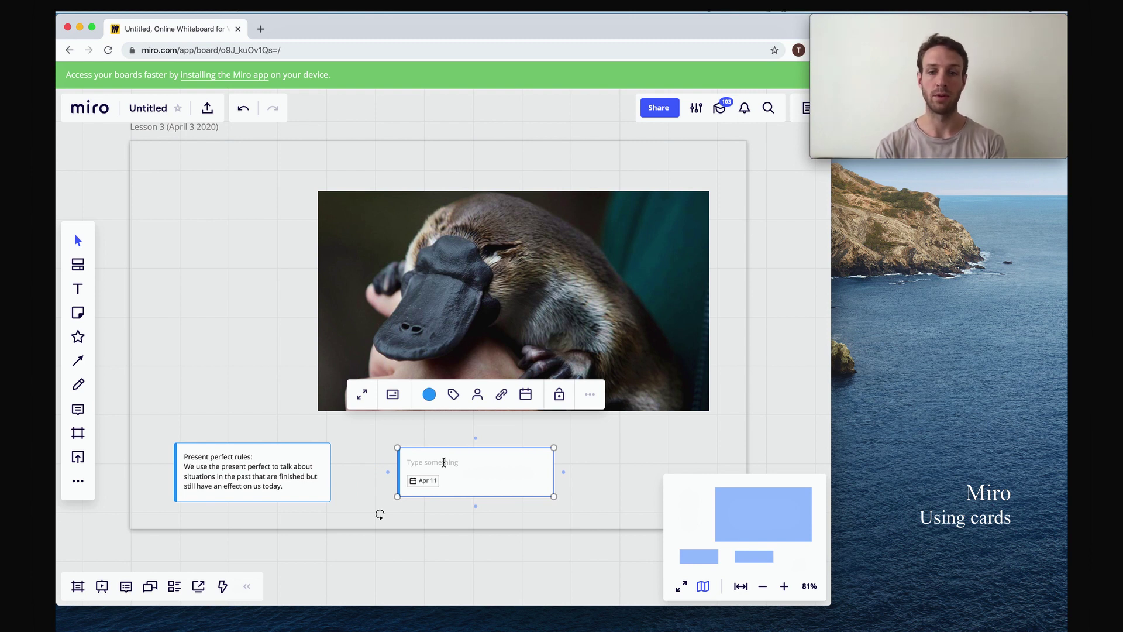
{"action": "type", "text": "Homewo"}
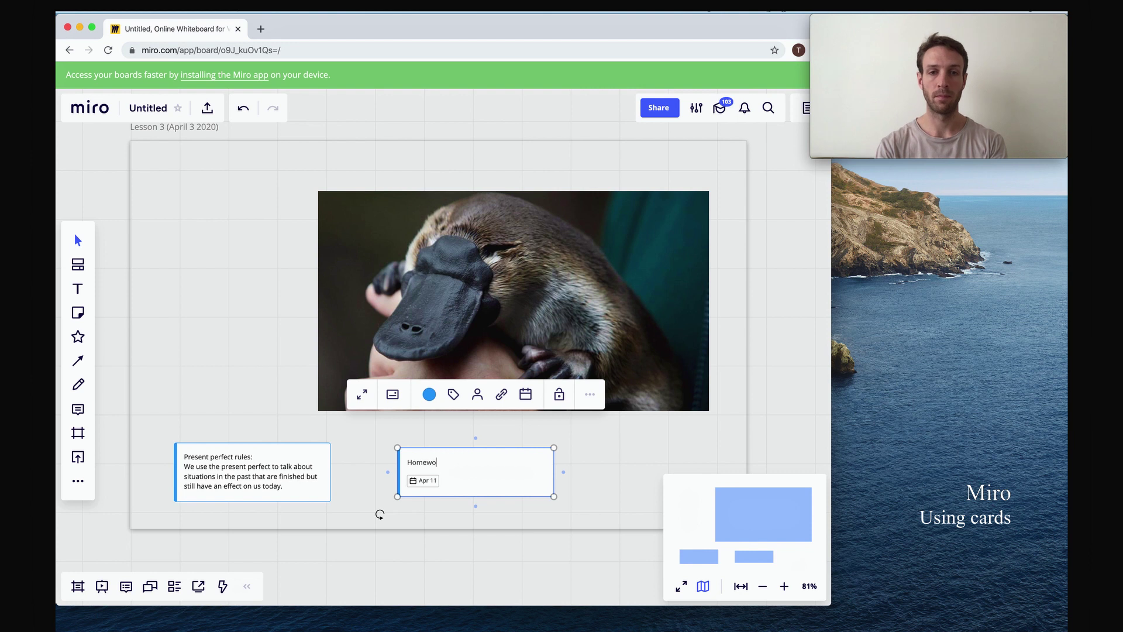
{"action": "type", "text": "rk:"}
{"action": "key", "text": "Return"}
{"action": "type", "text": "Write a letter appealing to the"}
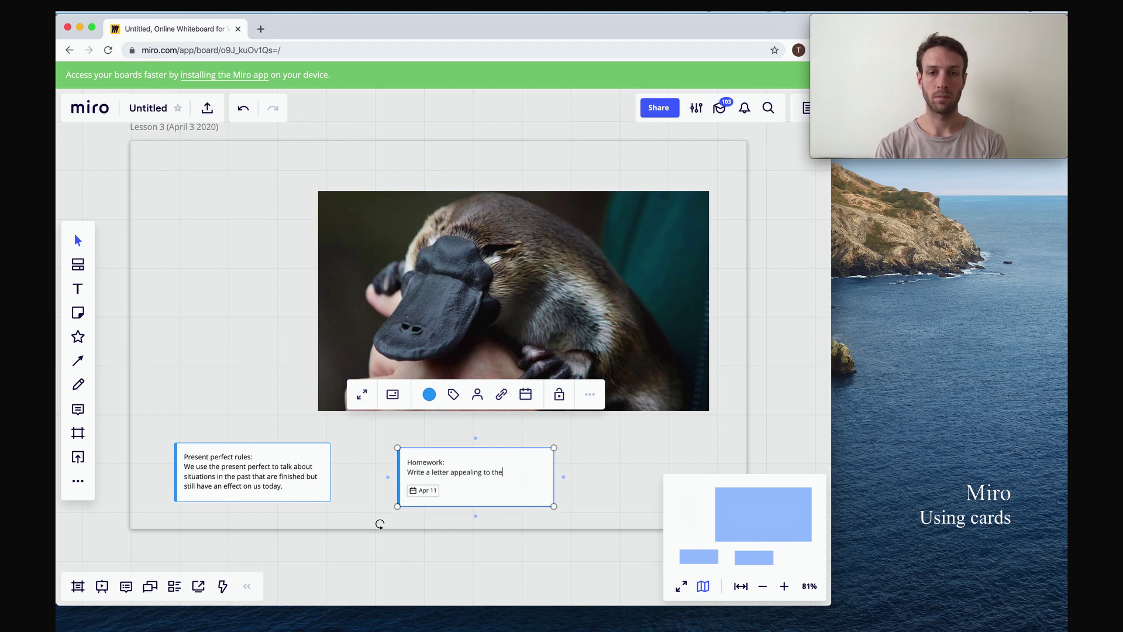
{"action": "key", "text": "BackSpace"}
{"action": "key", "text": "BackSpace"}
{"action": "key", "text": "BackSpace"}
{"action": "type", "text": "your town council to protect the local platypus f"}
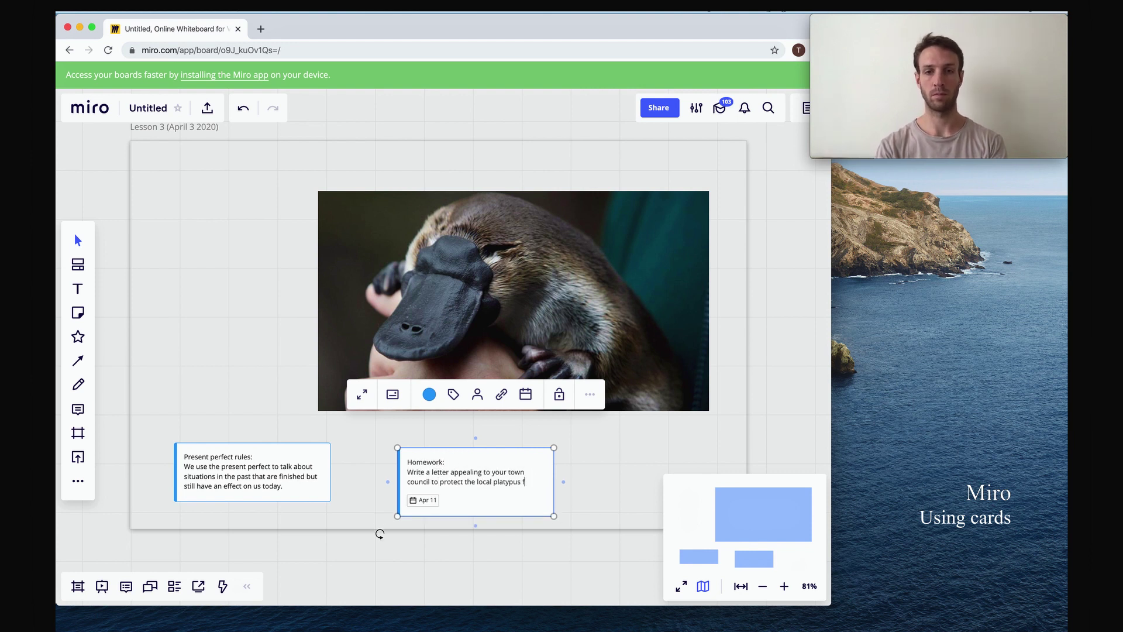
{"action": "type", "text": "amily"}
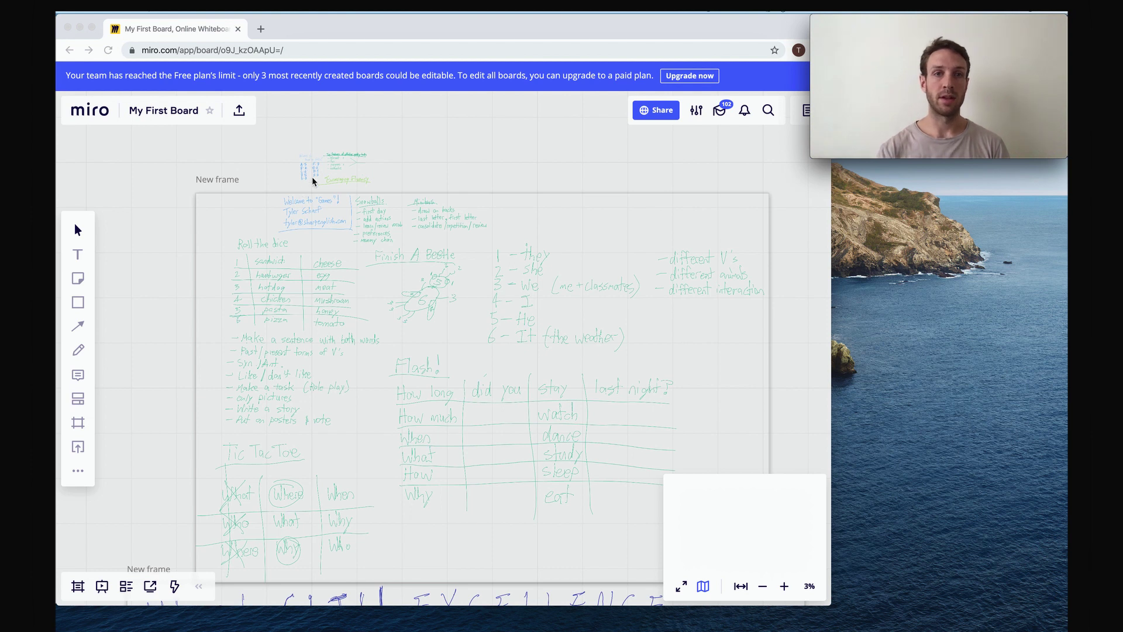
Step: Scroll down and across My First Board's handwritten lesson frames to the CLIL EXCELLENCE and Scaffolding notes
{"action": "scroll", "coordinate": [301, 181], "scroll_direction": "up", "scroll_amount": 5}
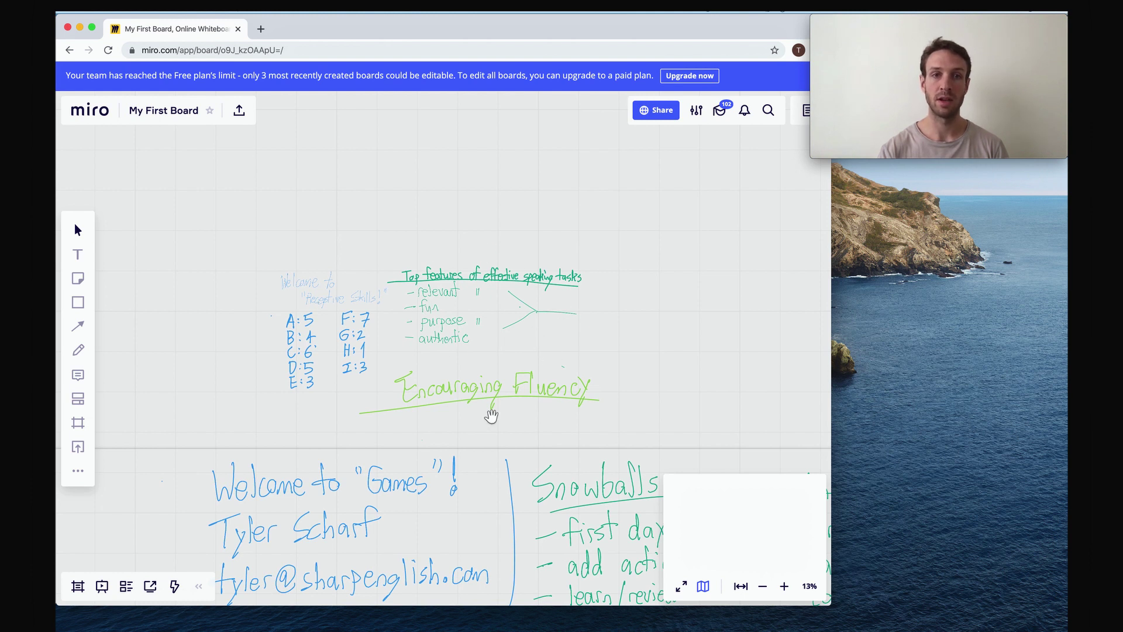
{"action": "scroll", "coordinate": [491, 416], "scroll_direction": "down", "scroll_amount": 5}
{"action": "scroll", "coordinate": [491, 415], "scroll_direction": "down", "scroll_amount": 8}
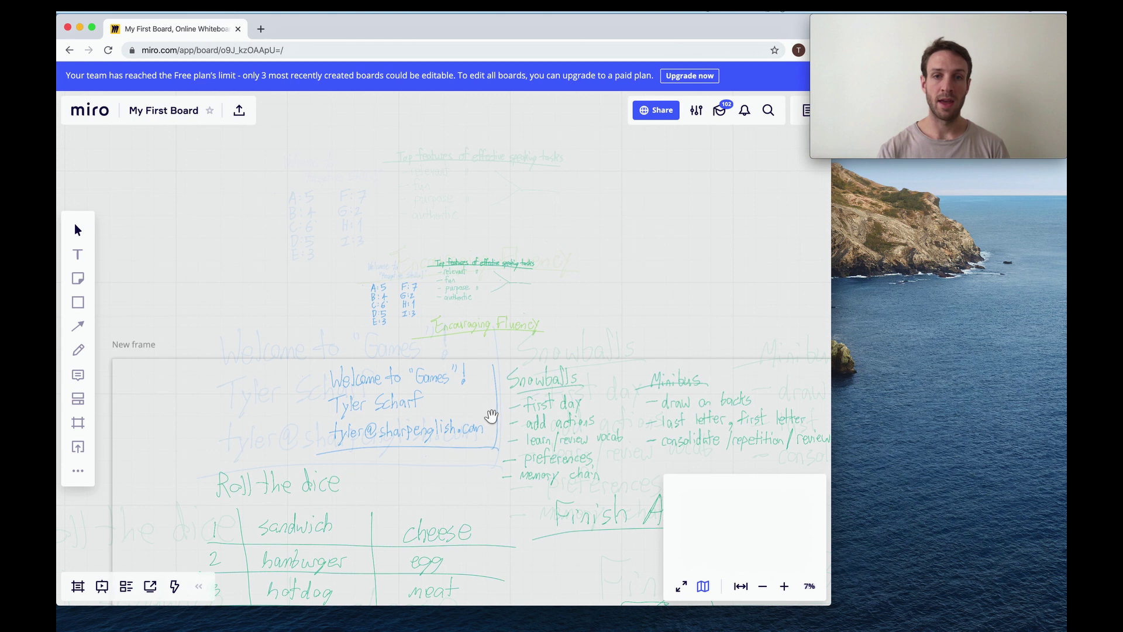
{"action": "scroll", "coordinate": [491, 415], "scroll_direction": "down", "scroll_amount": 5}
{"action": "scroll", "coordinate": [492, 415], "scroll_direction": "right", "scroll_amount": 3}
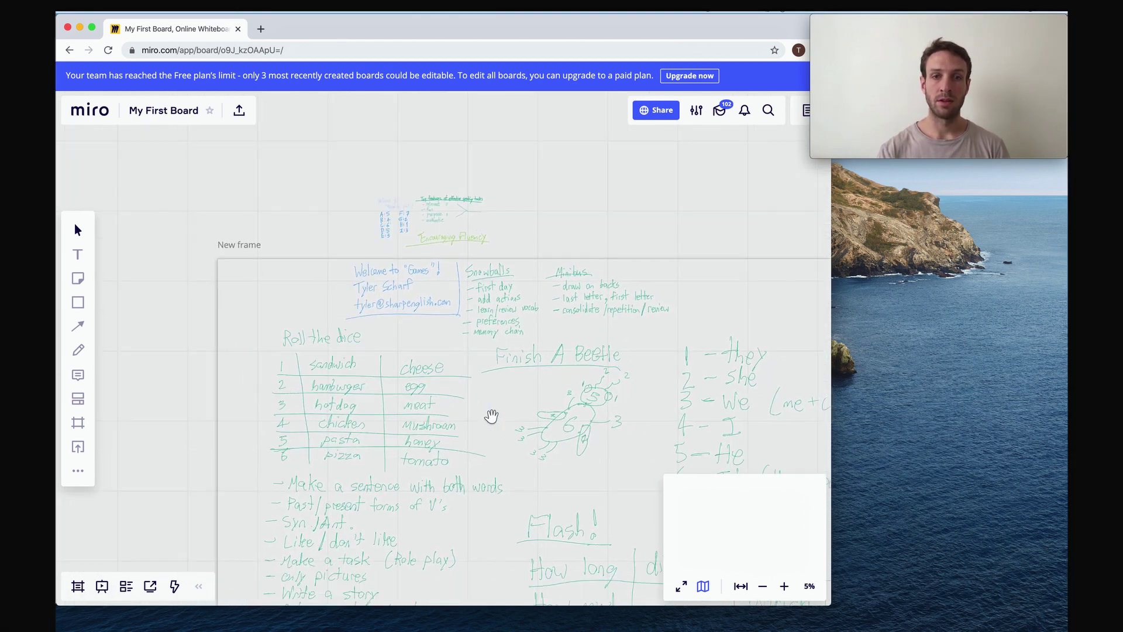
{"action": "scroll", "coordinate": [491, 415], "scroll_direction": "down", "scroll_amount": 5}
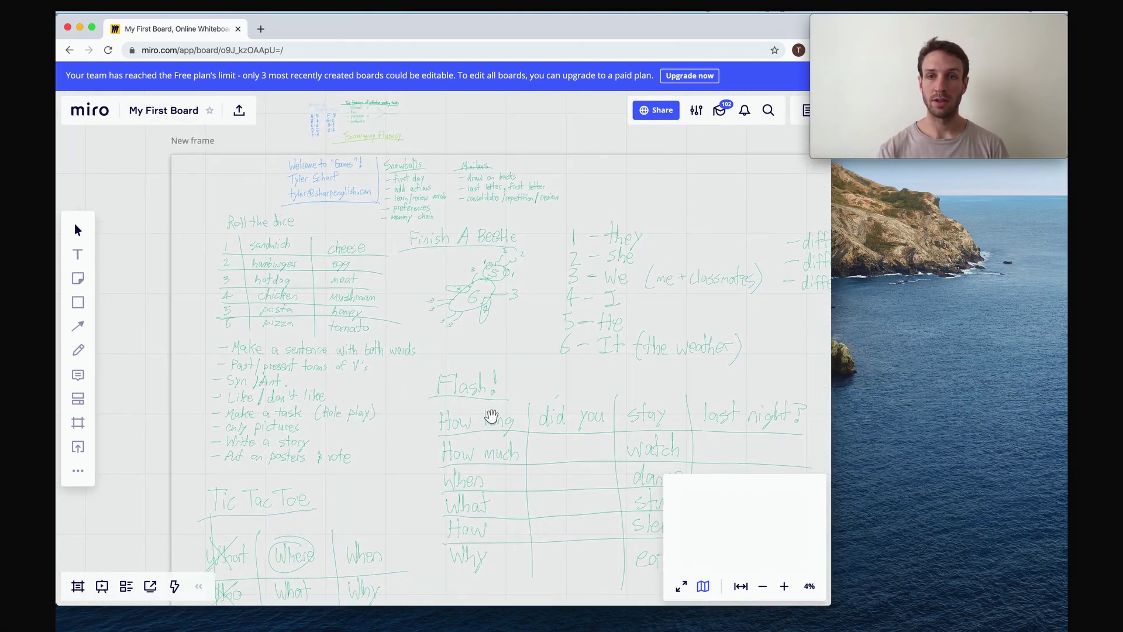
{"action": "scroll", "coordinate": [491, 416], "scroll_direction": "right", "scroll_amount": 3}
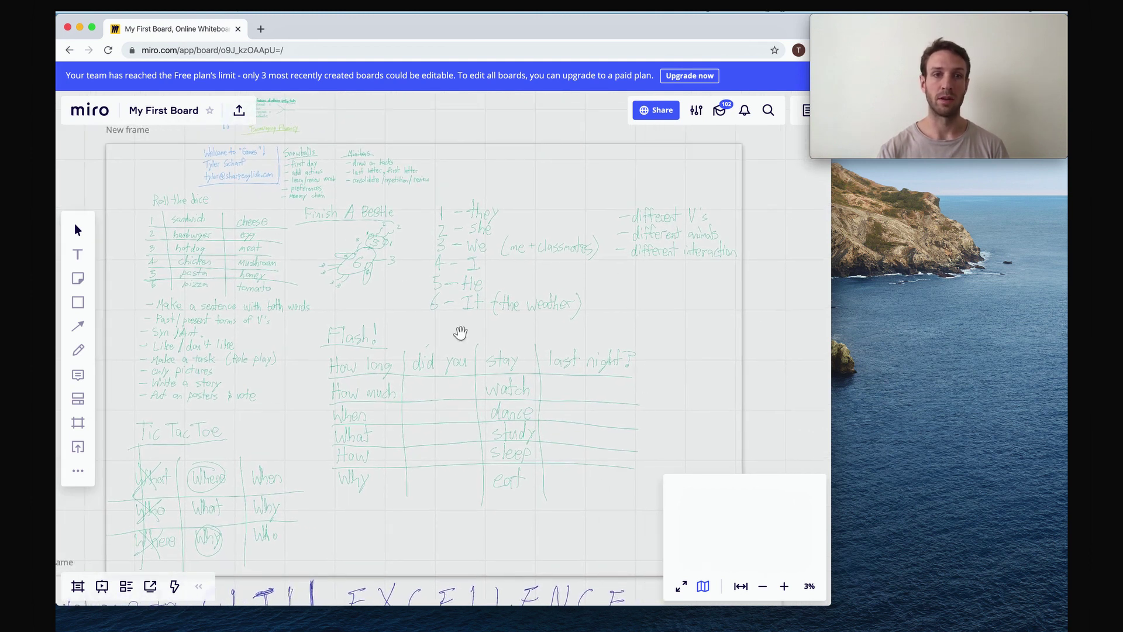
{"action": "scroll", "coordinate": [461, 332], "scroll_direction": "down", "scroll_amount": 3}
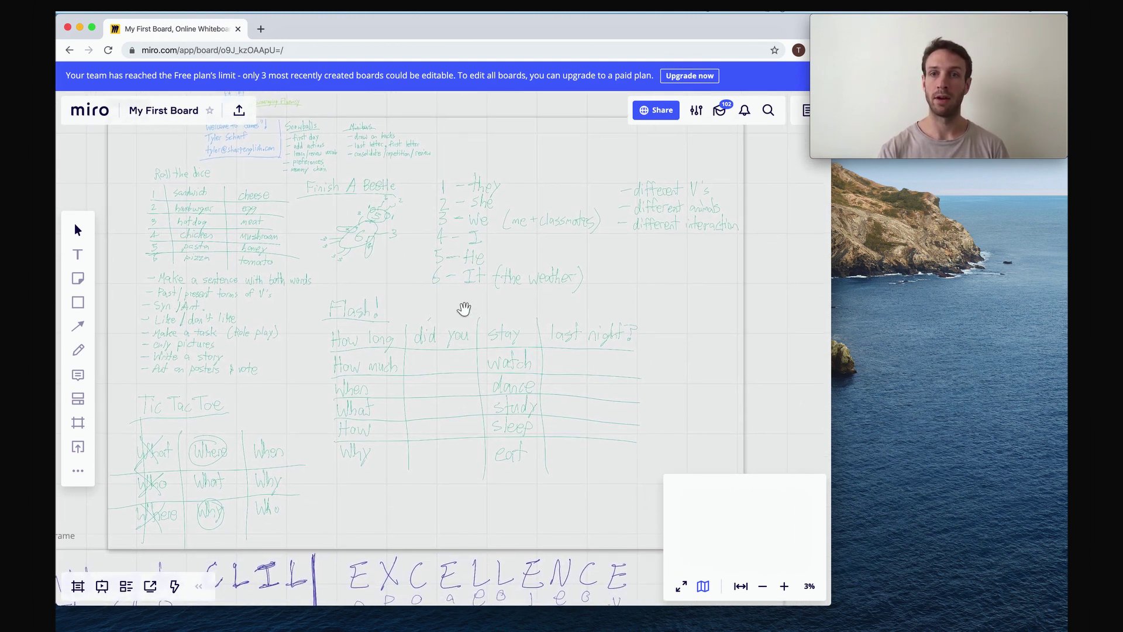
{"action": "scroll", "coordinate": [413, 414], "scroll_direction": "down", "scroll_amount": 10}
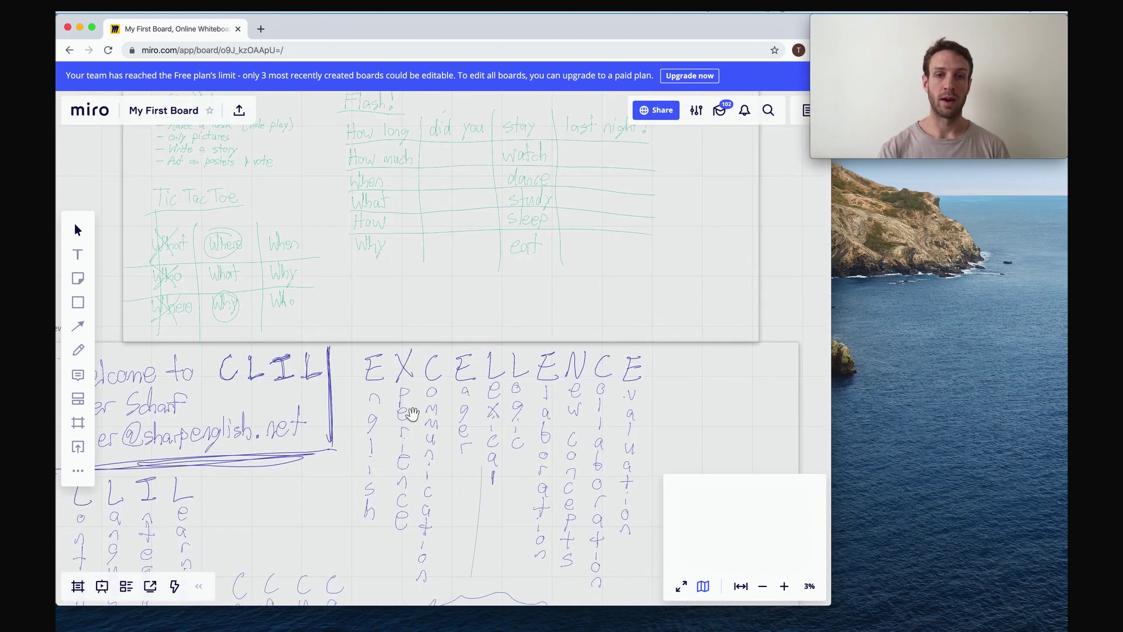
{"action": "scroll", "coordinate": [413, 414], "scroll_direction": "down", "scroll_amount": 5}
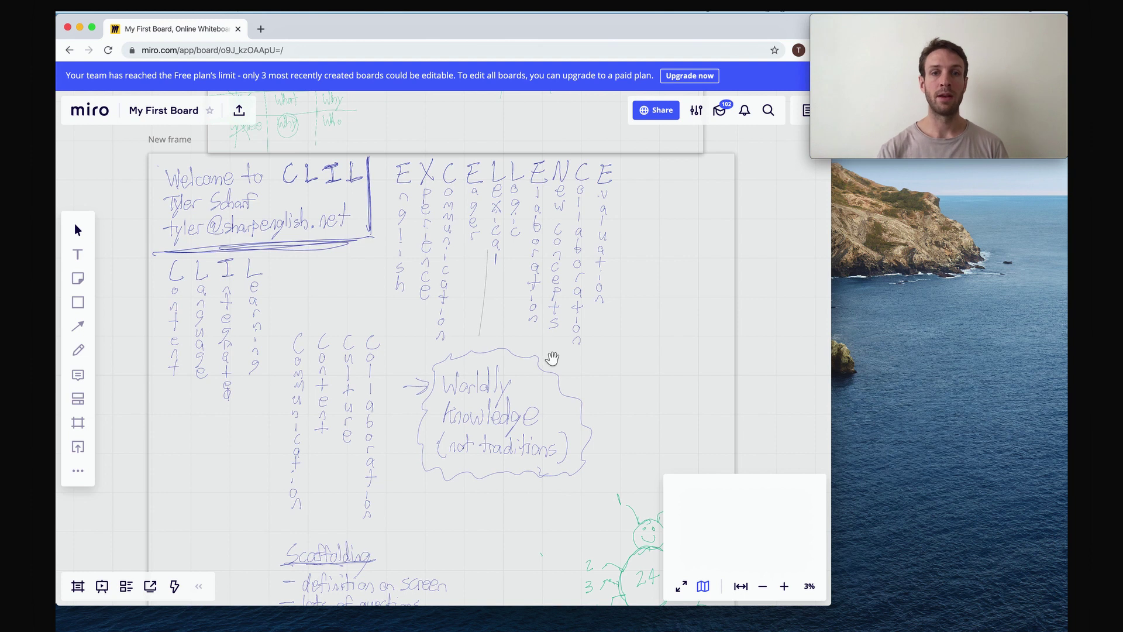
{"action": "scroll", "coordinate": [628, 336], "scroll_direction": "down", "scroll_amount": 2}
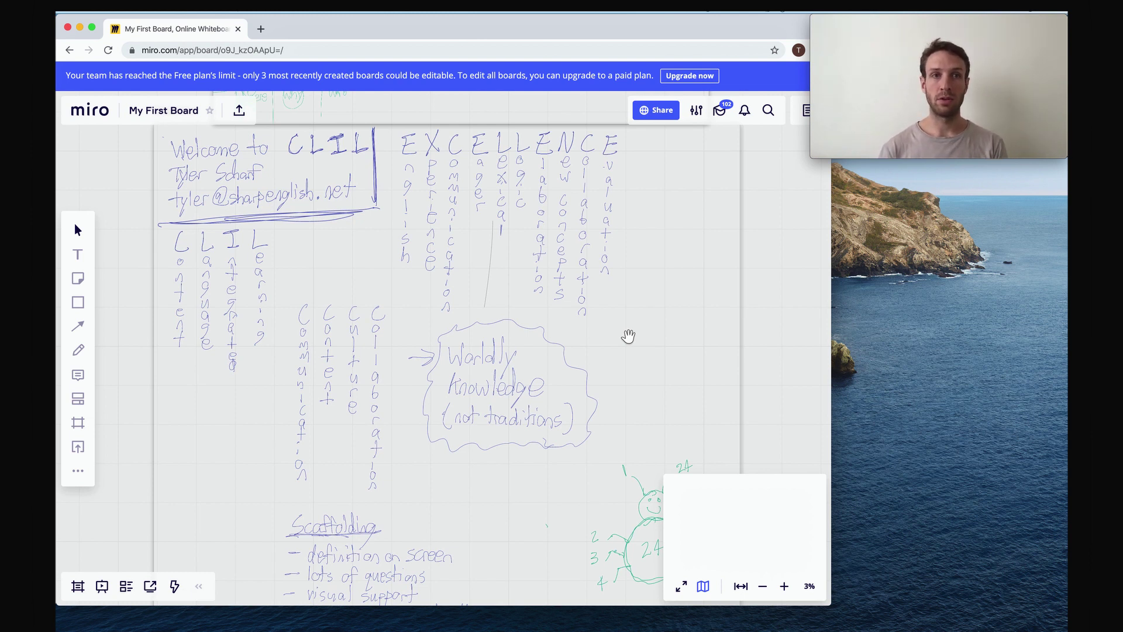
{"action": "left_click", "coordinate": [663, 114]}
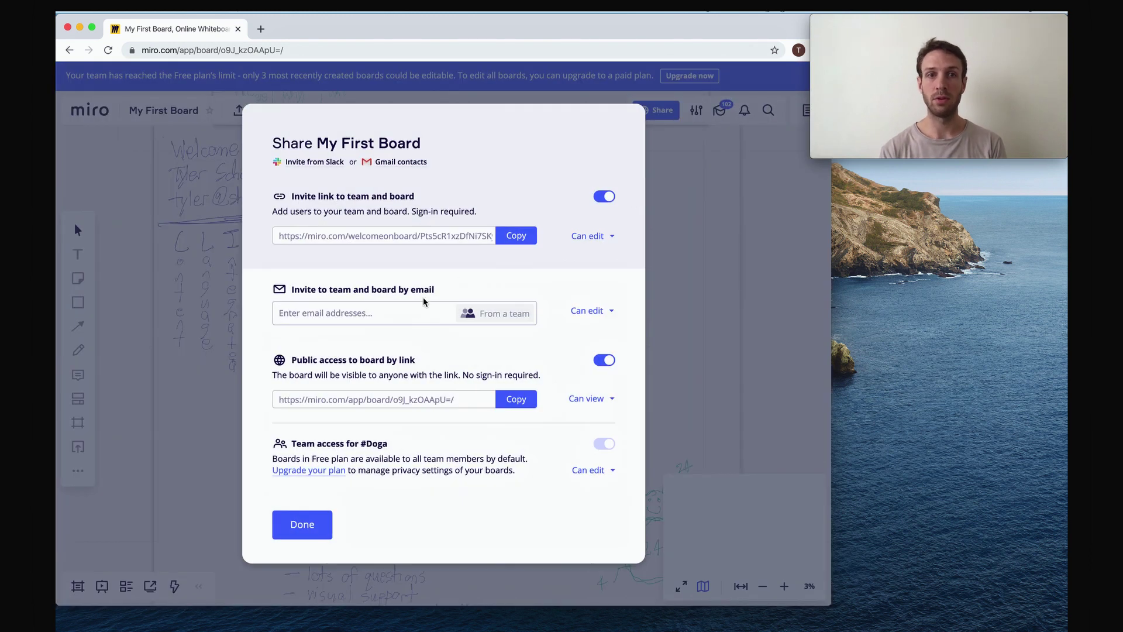
{"action": "left_click", "coordinate": [654, 228]}
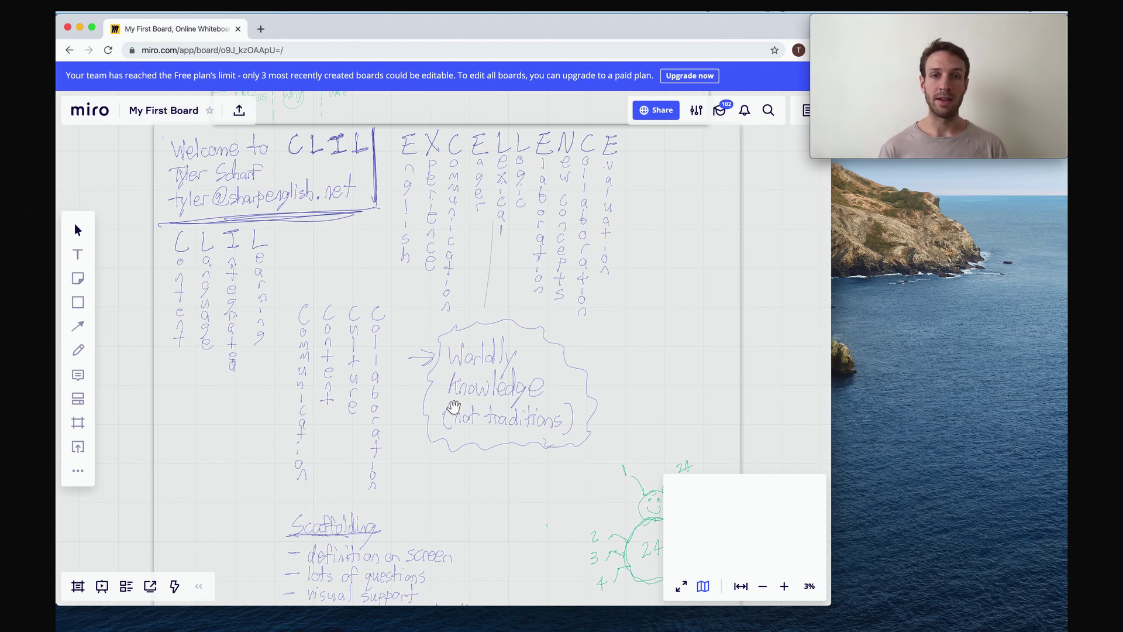
Step: Scroll past the Scaffolding and Fluency frames, then zoom out to about 1% to show all frames and the CLIL page
{"action": "scroll", "coordinate": [521, 396], "scroll_direction": "down", "scroll_amount": 5}
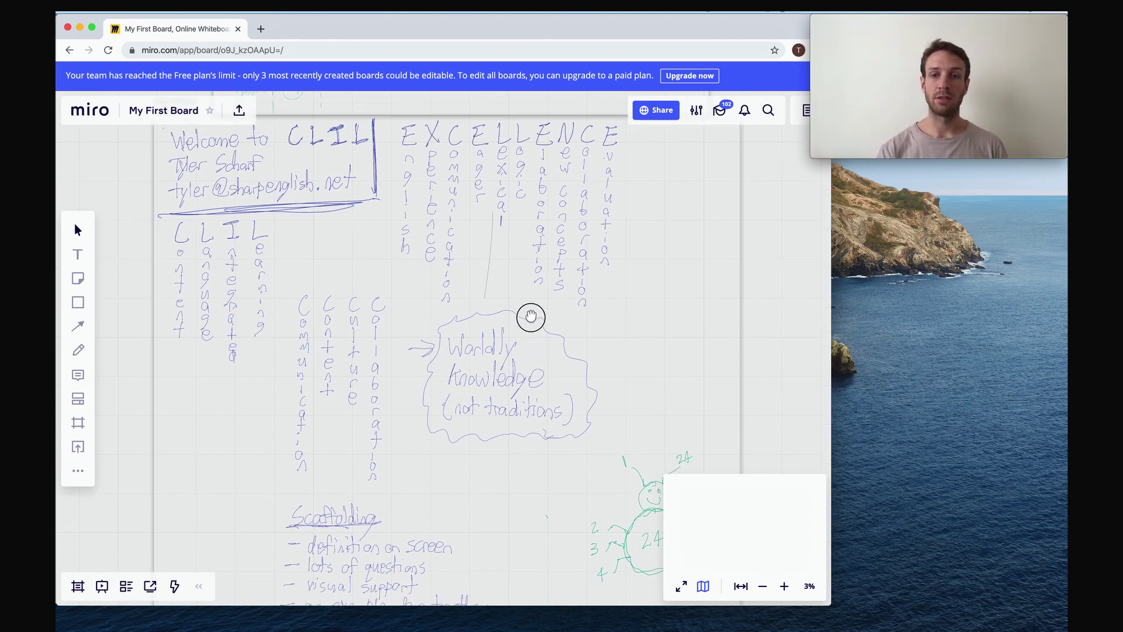
{"action": "scroll", "coordinate": [504, 379], "scroll_direction": "down", "scroll_amount": 8}
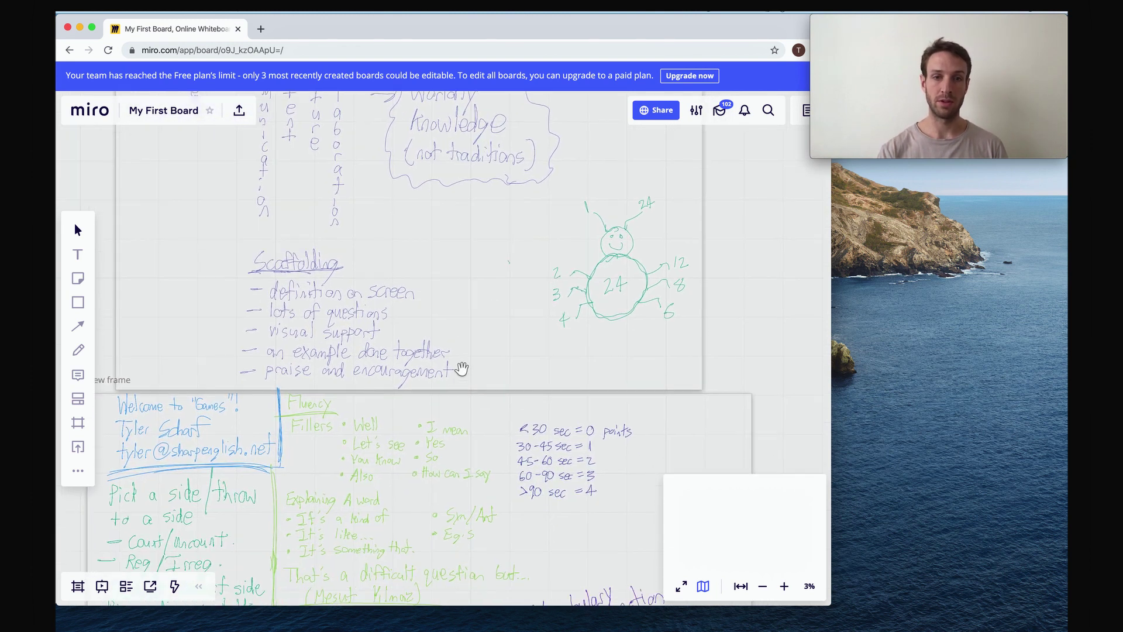
{"action": "scroll", "coordinate": [466, 255], "scroll_direction": "down", "scroll_amount": 9}
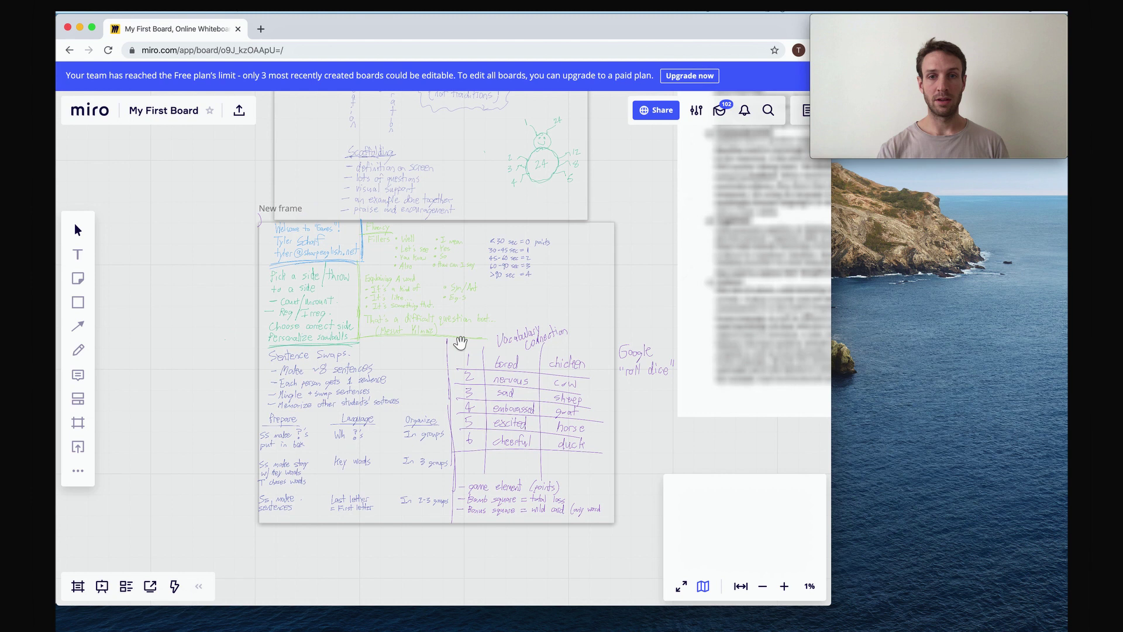
{"action": "scroll", "coordinate": [460, 342], "scroll_direction": "down", "scroll_amount": 6}
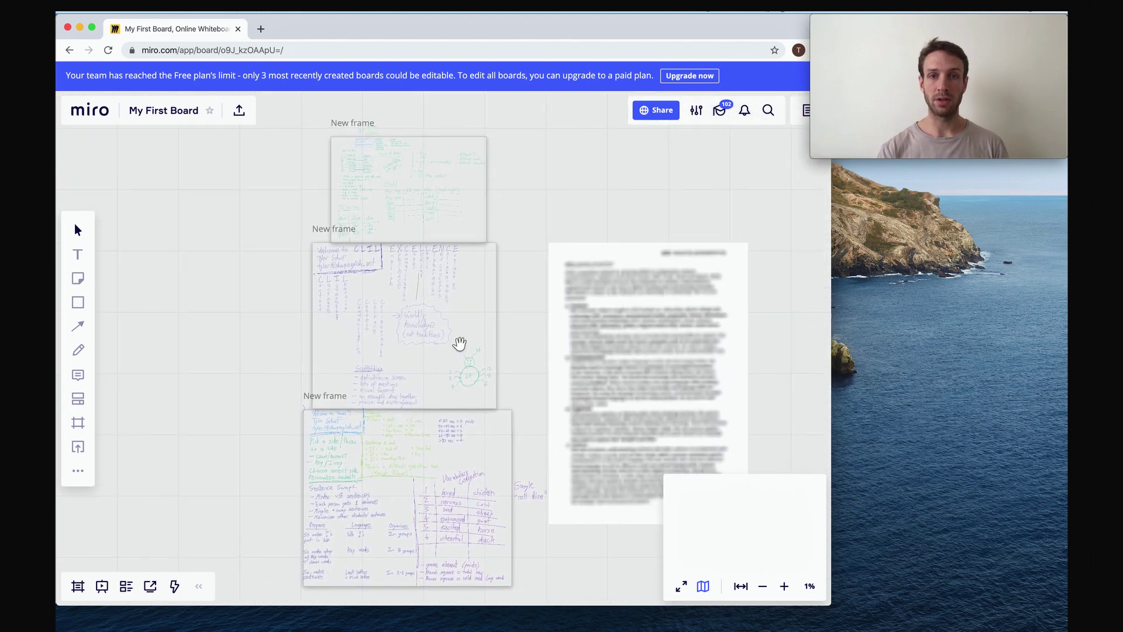
{"action": "scroll", "coordinate": [459, 343], "scroll_direction": "down", "scroll_amount": 3}
{"action": "scroll", "coordinate": [518, 350], "scroll_direction": "up", "scroll_amount": 2}
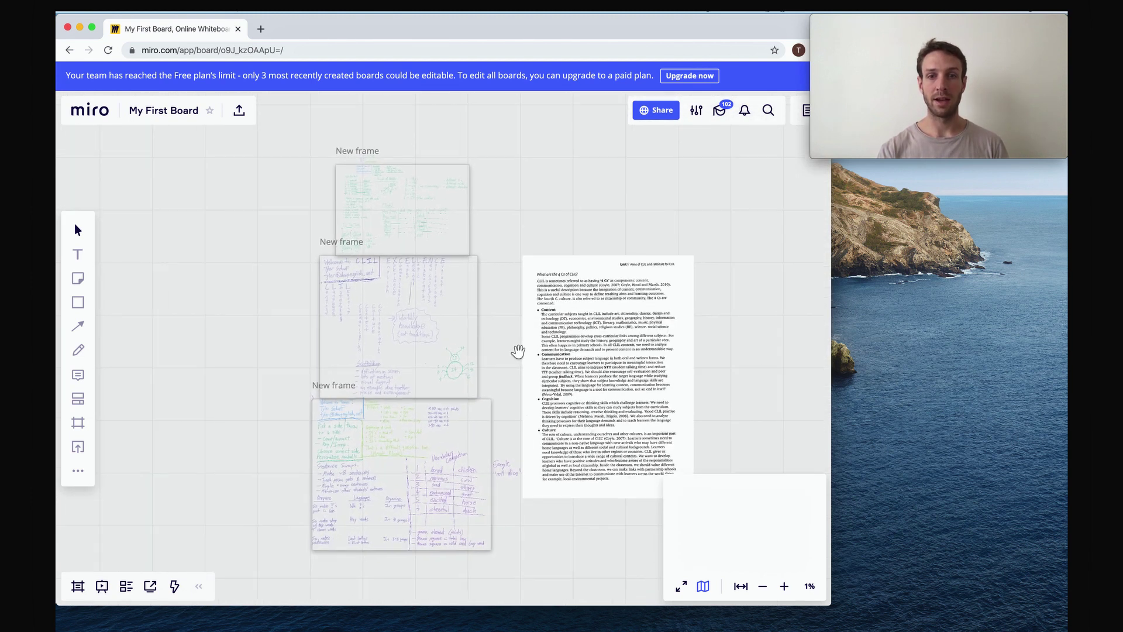
{"action": "scroll", "coordinate": [518, 351], "scroll_direction": "up", "scroll_amount": 3}
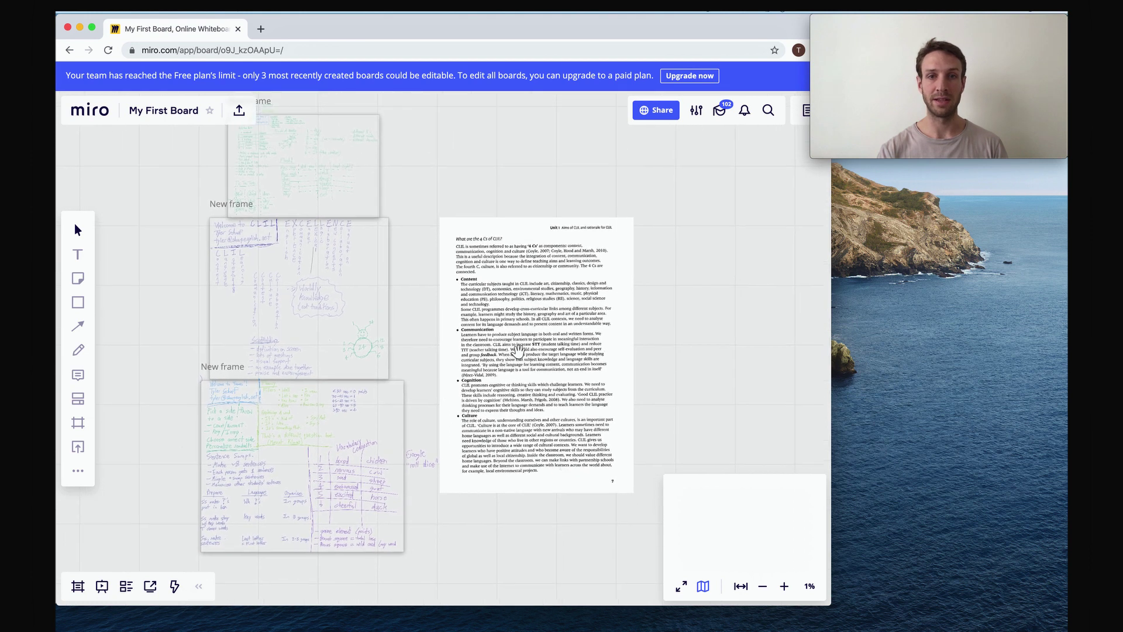
{"action": "scroll", "coordinate": [518, 351], "scroll_direction": "up", "scroll_amount": 1}
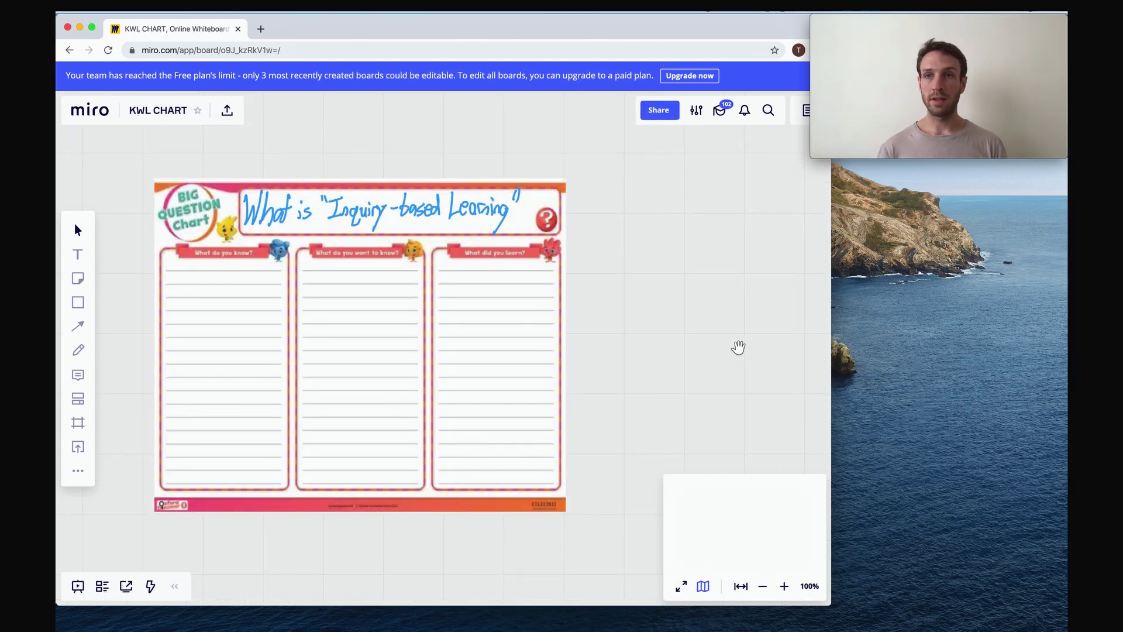
Step: Zoom in to 120% on the KWL CHART's 'What is Inquiry-based Learning' Big Question Chart
{"action": "scroll", "coordinate": [231, 301], "scroll_direction": "up", "scroll_amount": 2}
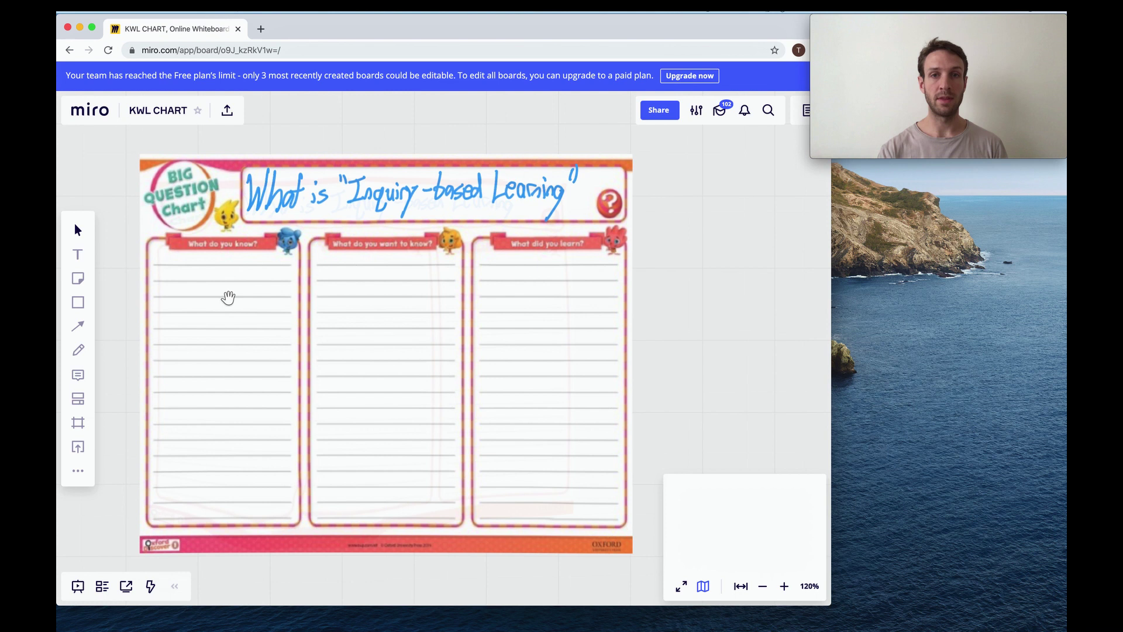